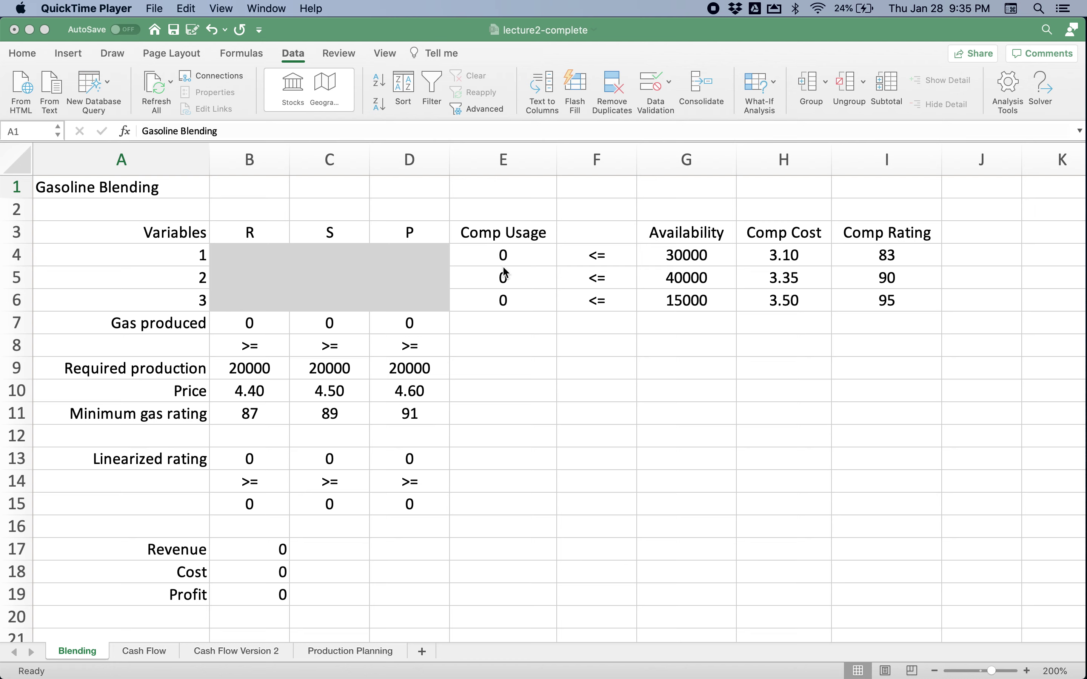
Step: Check component 1's availability and the E4 usage-total formula with its summed range
click(523, 245)
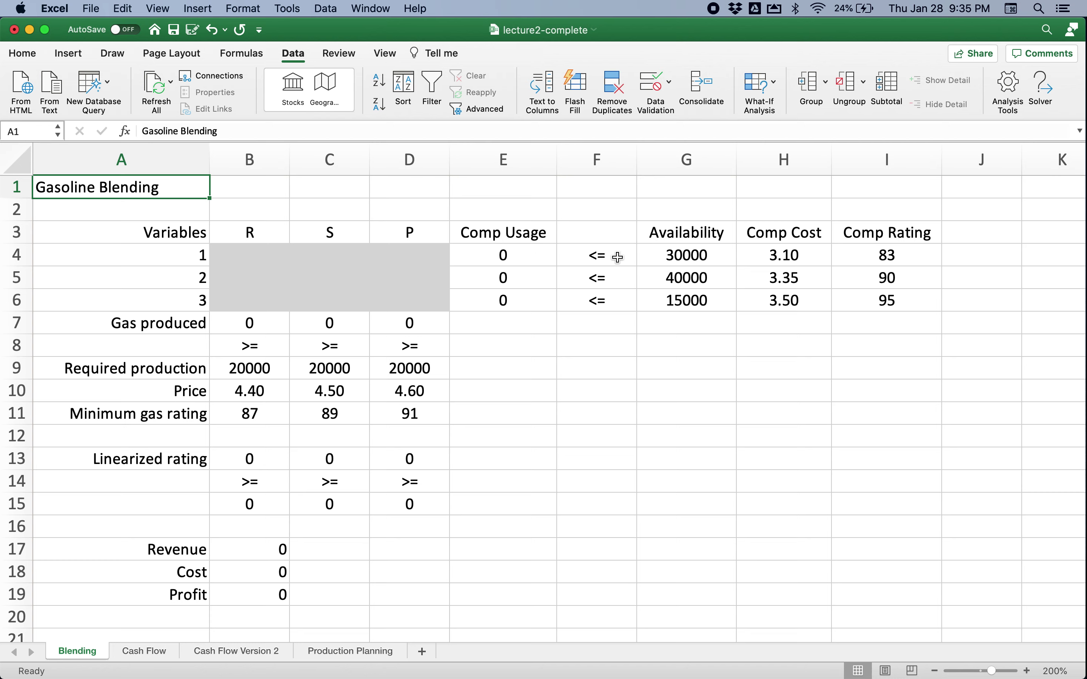
click(669, 257)
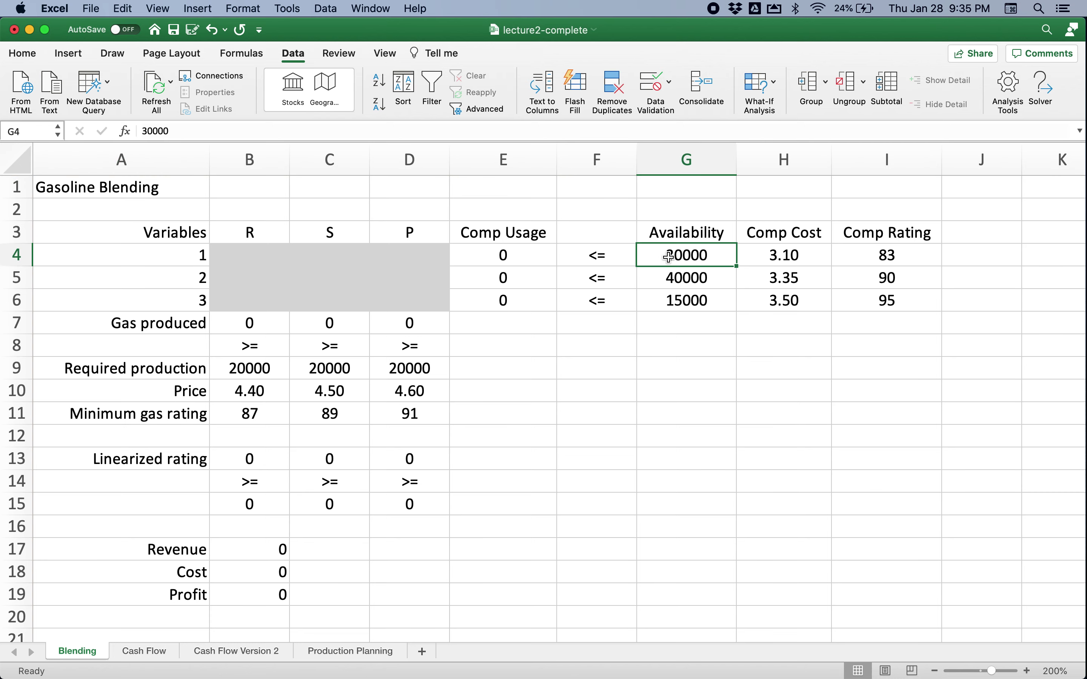
click(539, 257)
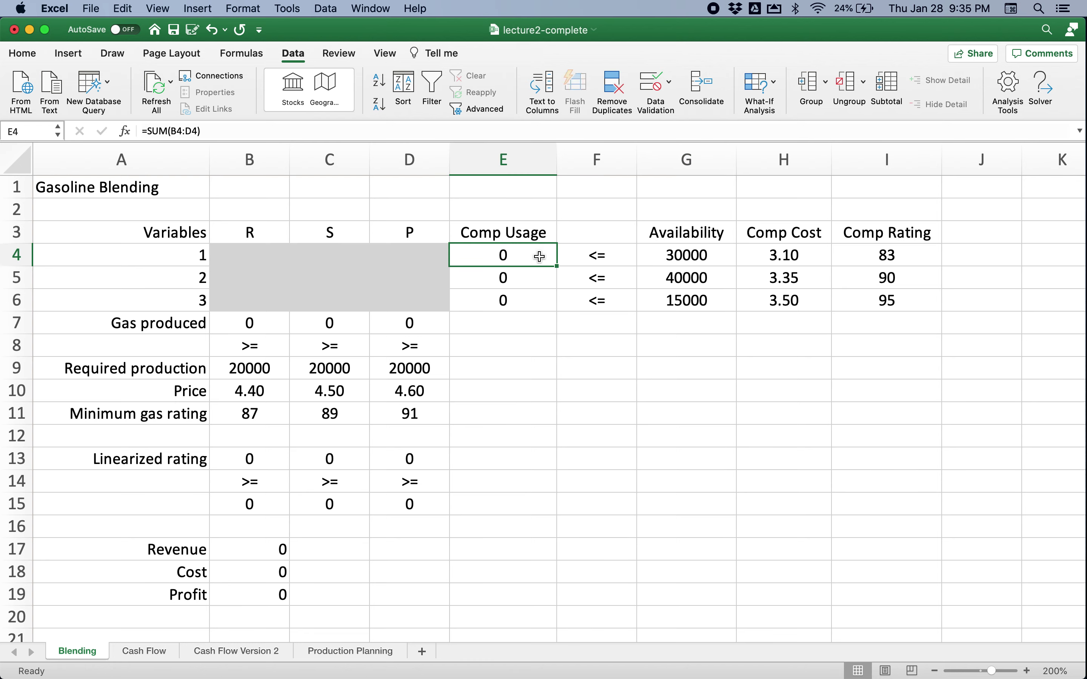
double_click(540, 257)
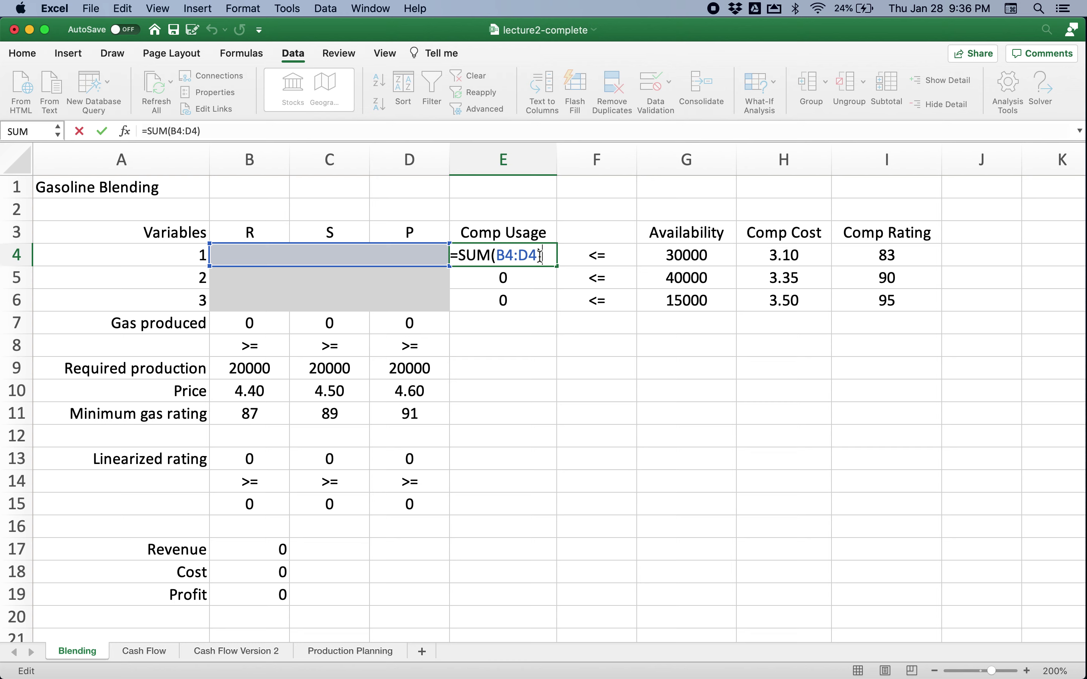
key(Return)
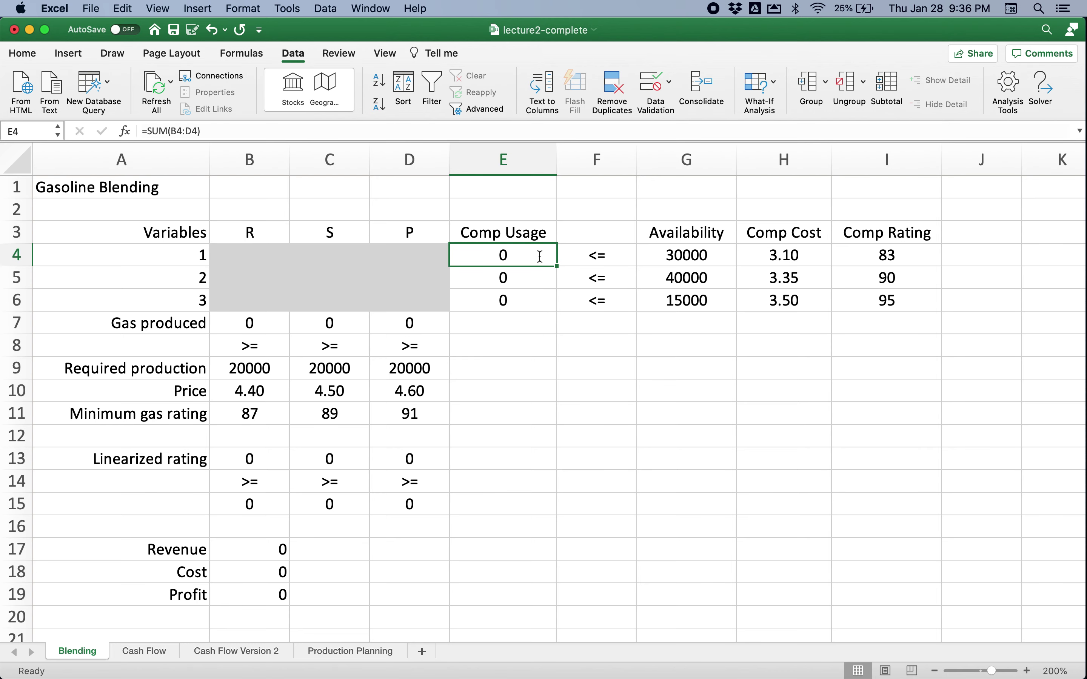
Step: Inspect the D13 linearized-rating SUMPRODUCT and the D15 required-rating formula D7*D11
key(Down)
key(Down)
key(Down)
key(Down)
key(Down)
key(Down)
key(Down)
key(Down)
key(Down)
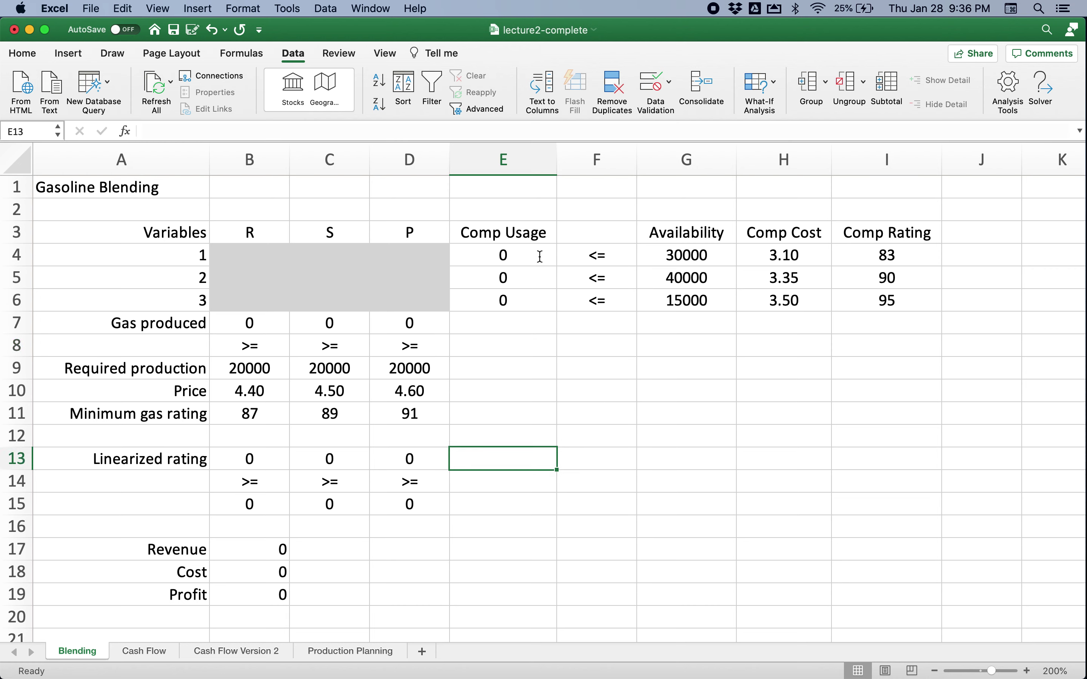
key(Left)
key(Down)
key(Down)
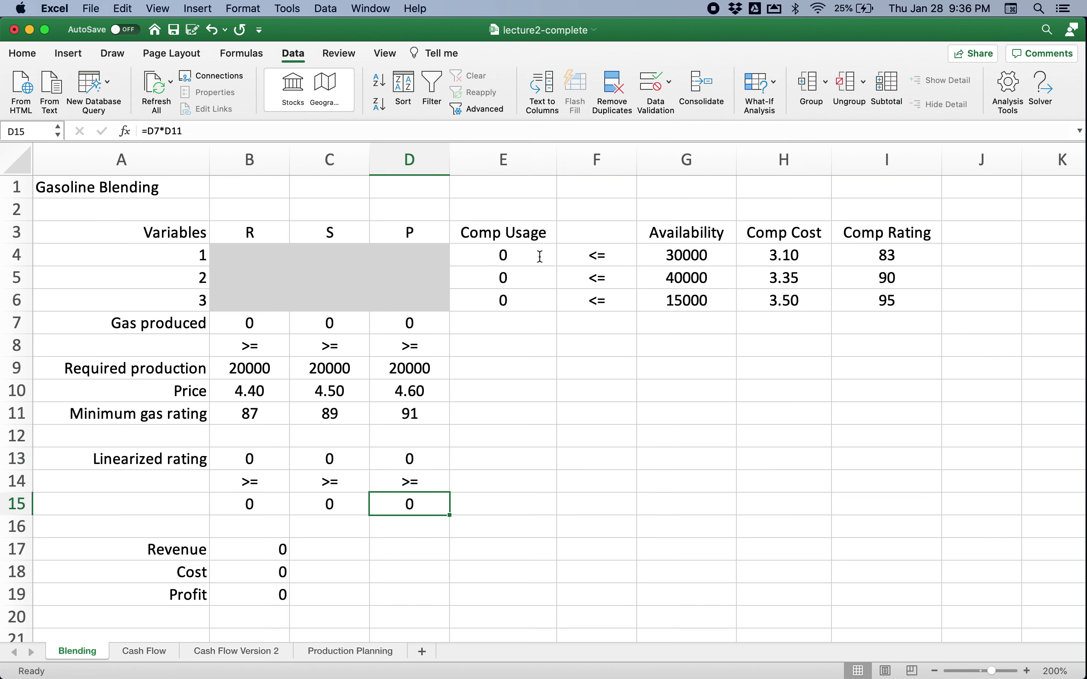
key(Up)
key(Up)
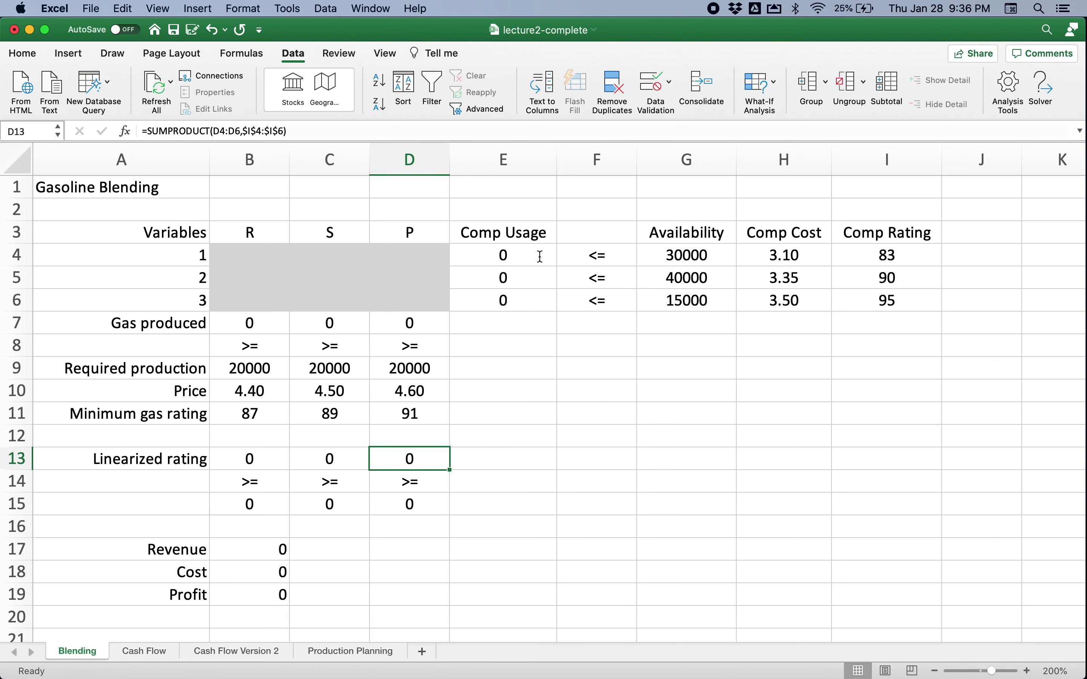
key(F2)
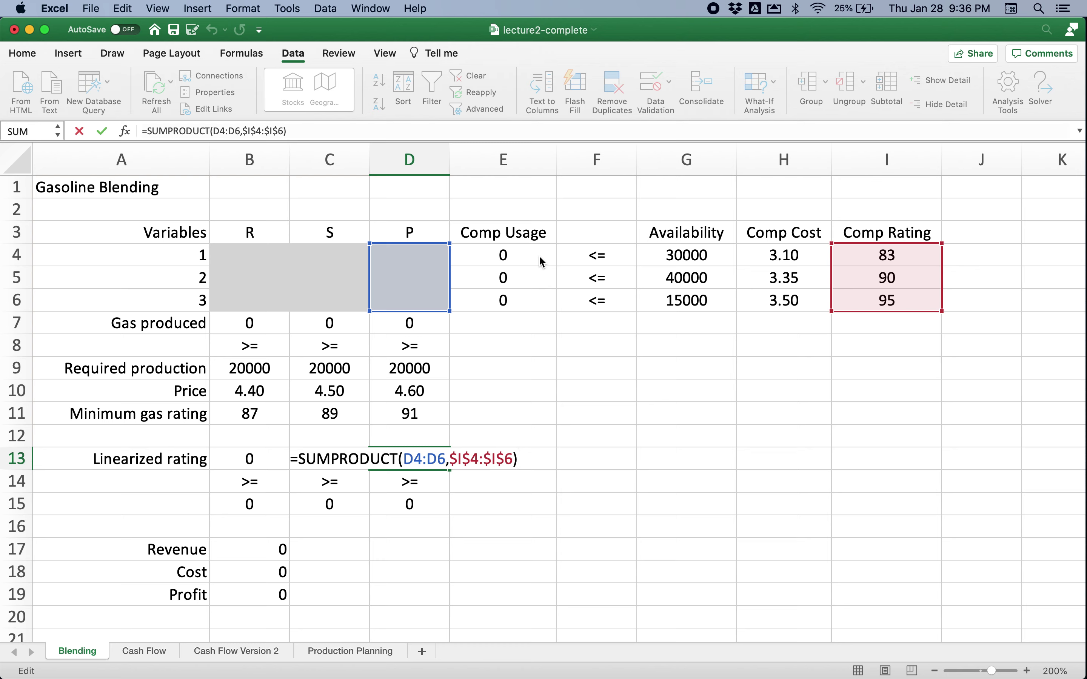
key(Escape)
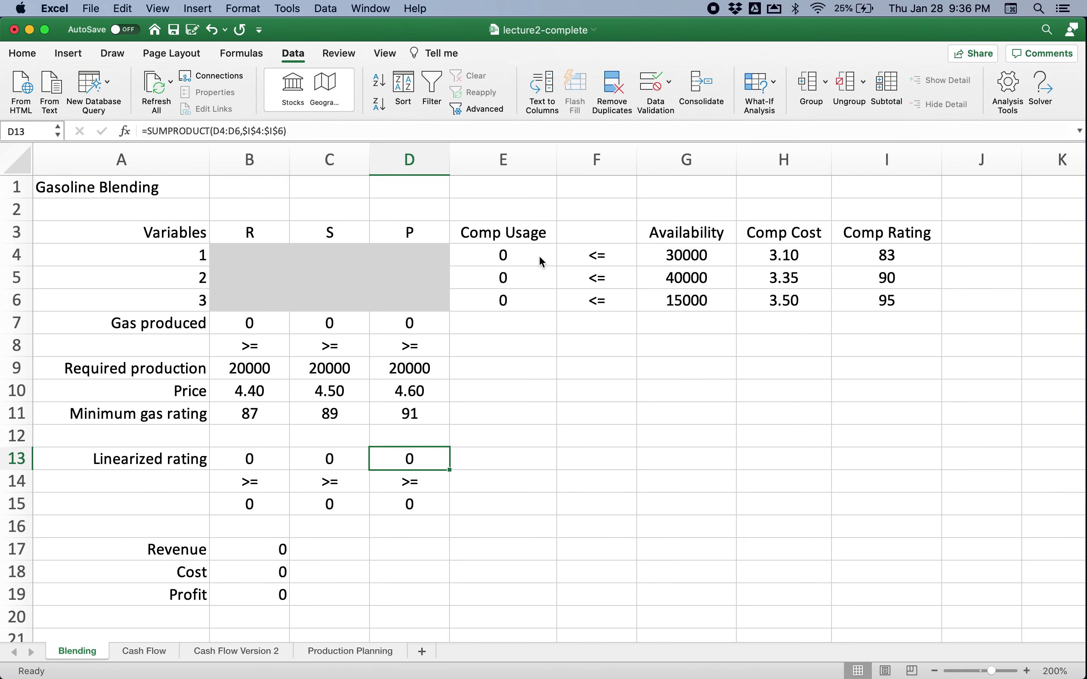
key(Down)
key(Down)
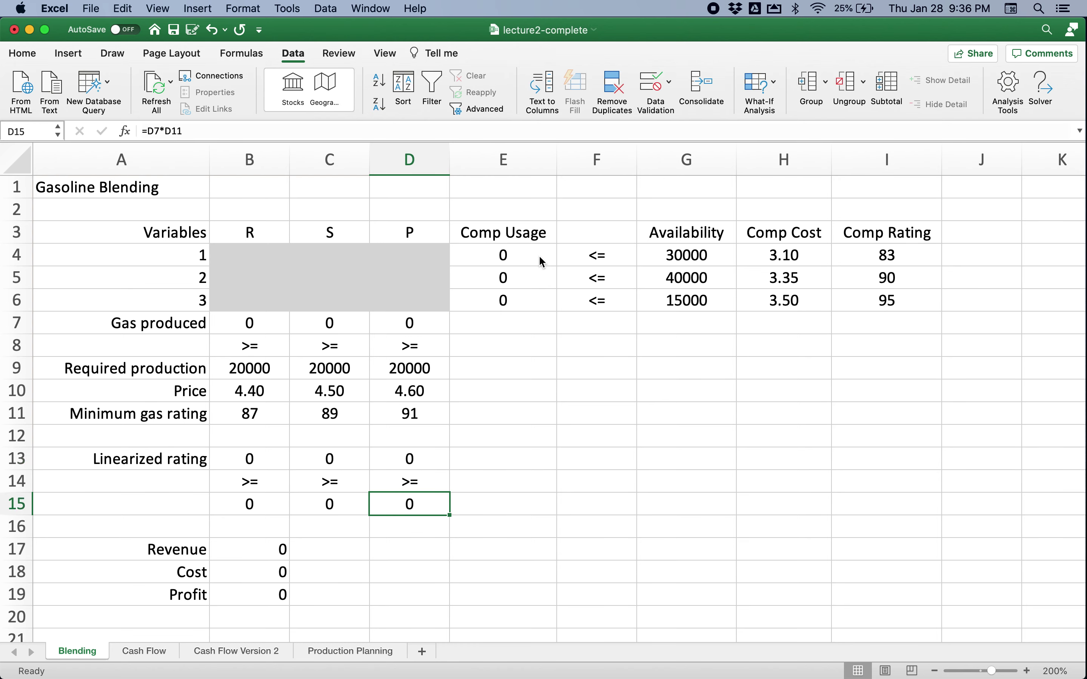
key(F2)
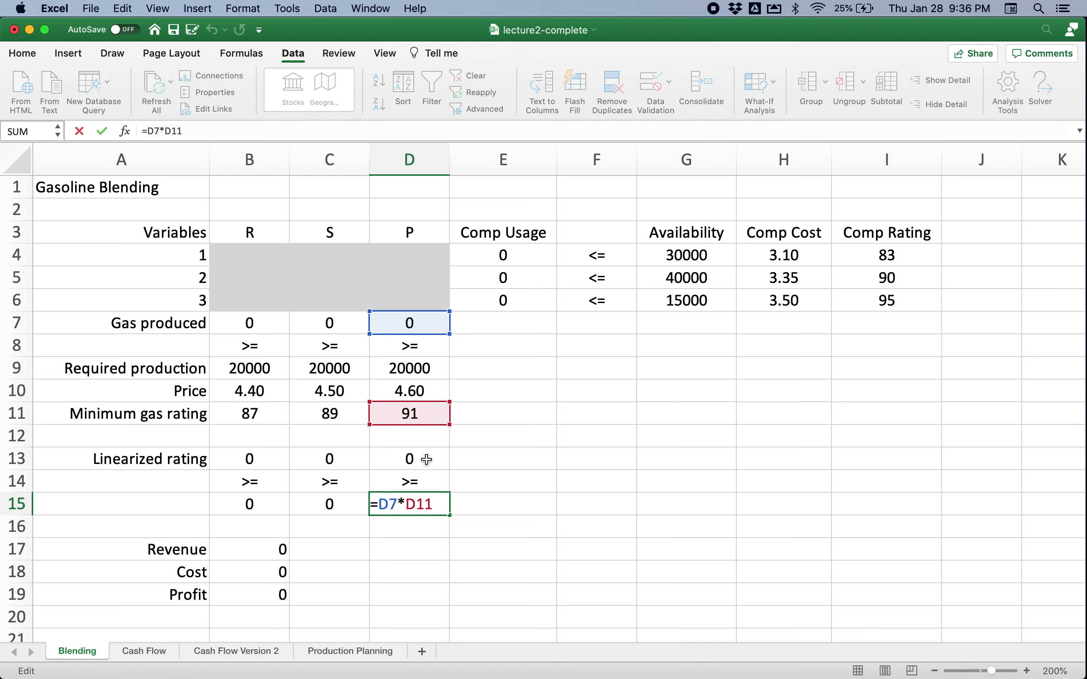
key(Return)
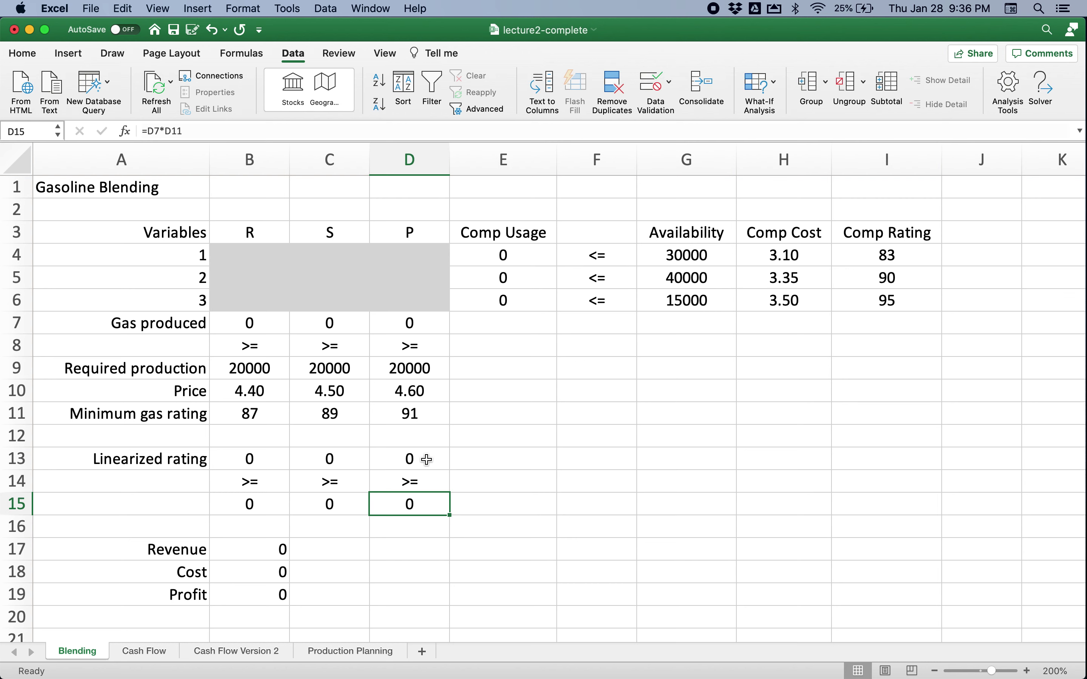
Step: Run Solver for maximum profit, reaching revenue 385000, cost 279500 and profit 105500
key(Up)
key(Up)
key(Up)
key(Down)
key(Down)
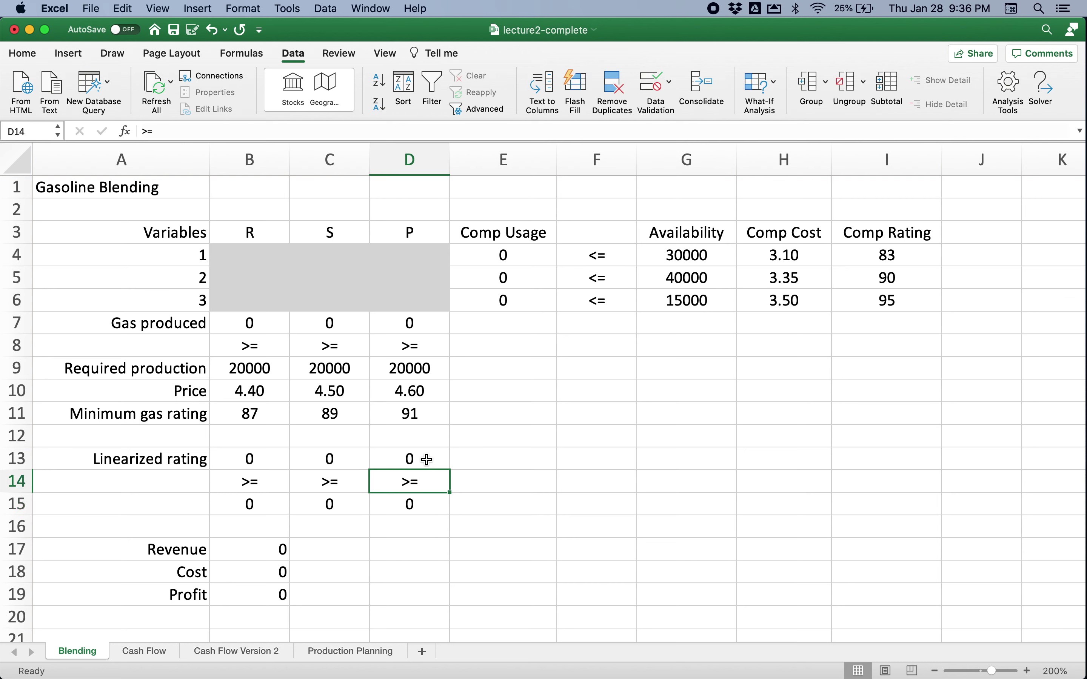
key(Down)
key(Up)
key(Up)
key(Down)
key(Down)
key(Up)
key(Up)
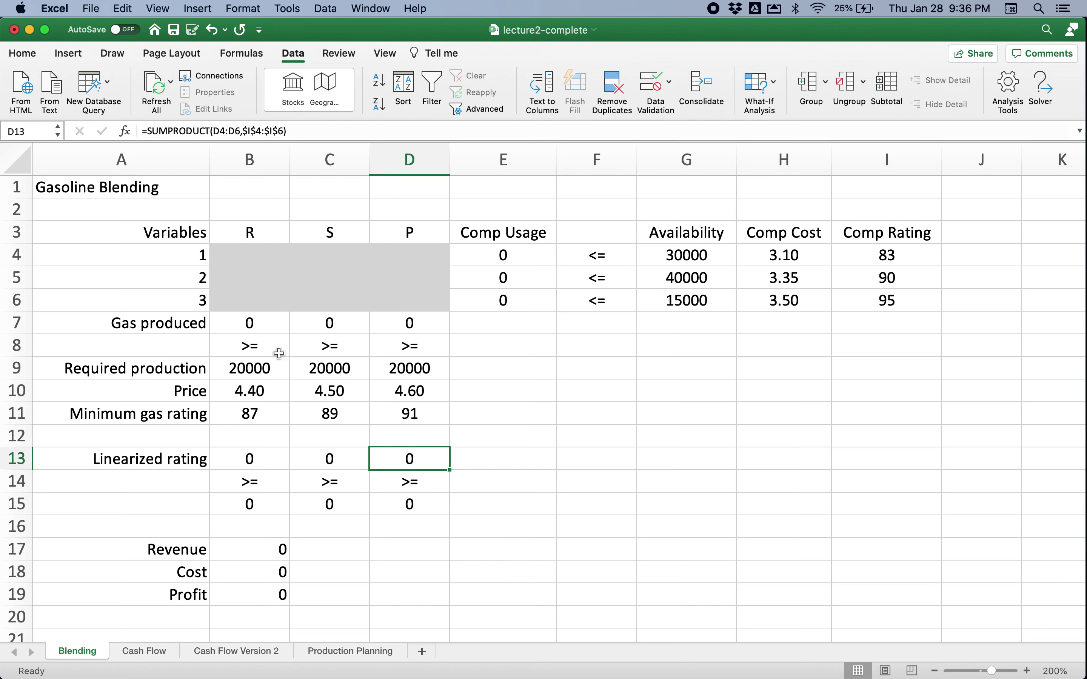
click(134, 191)
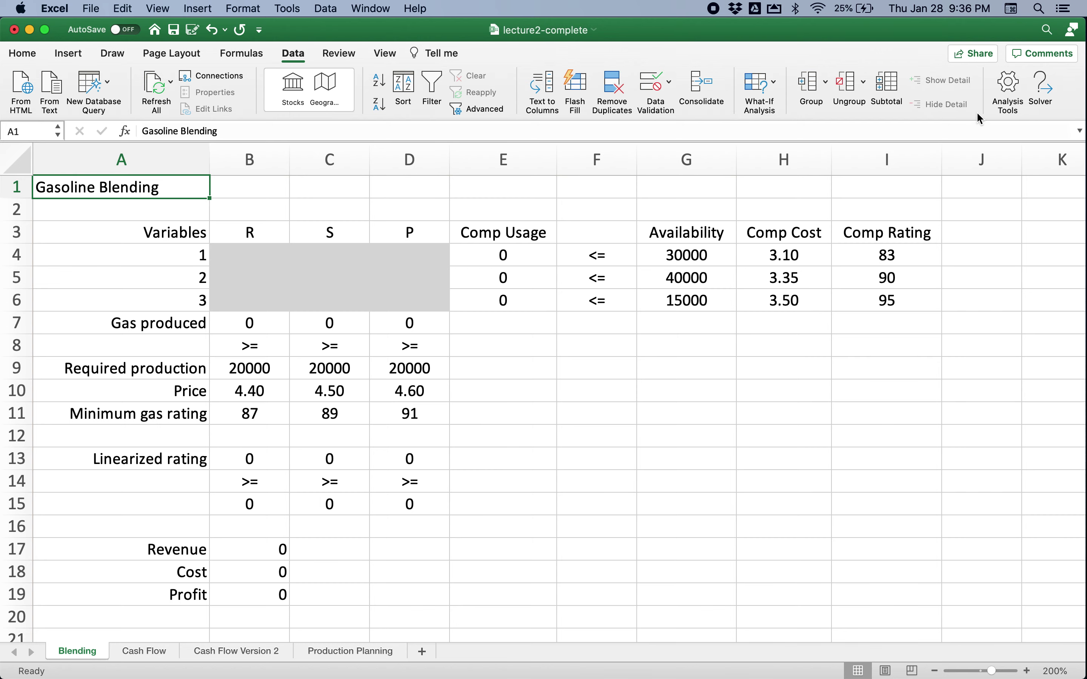
click(1043, 90)
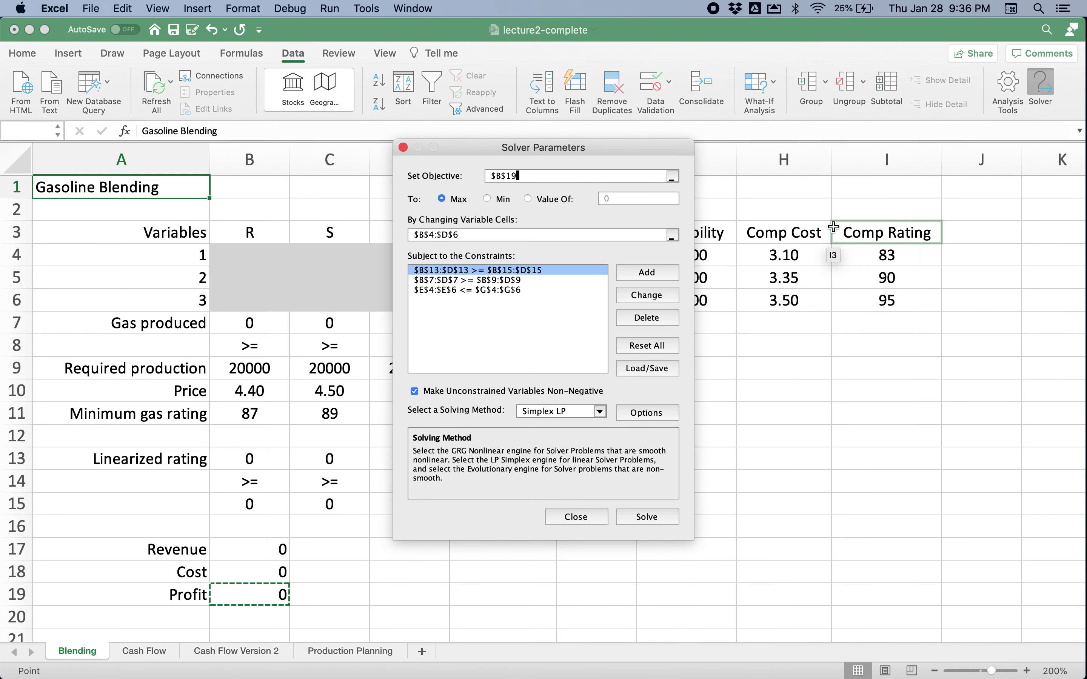
click(639, 515)
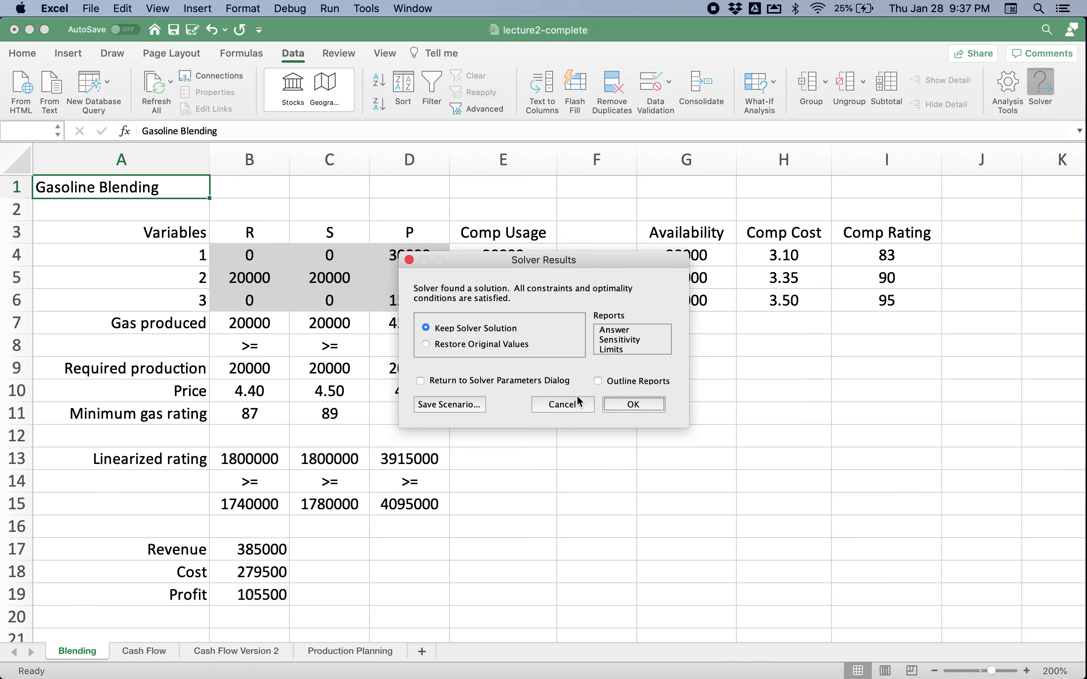
Step: Keep the 20000 R, 20000 S, 45000 P solution and review the D15 and D13 formulas
click(621, 403)
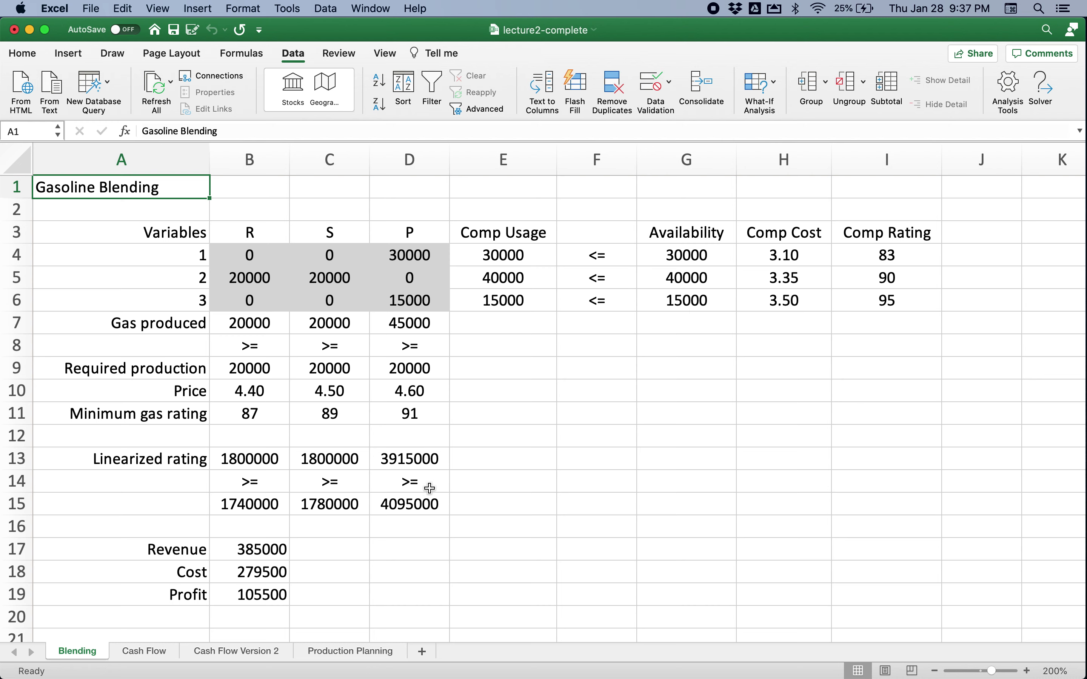
click(404, 509)
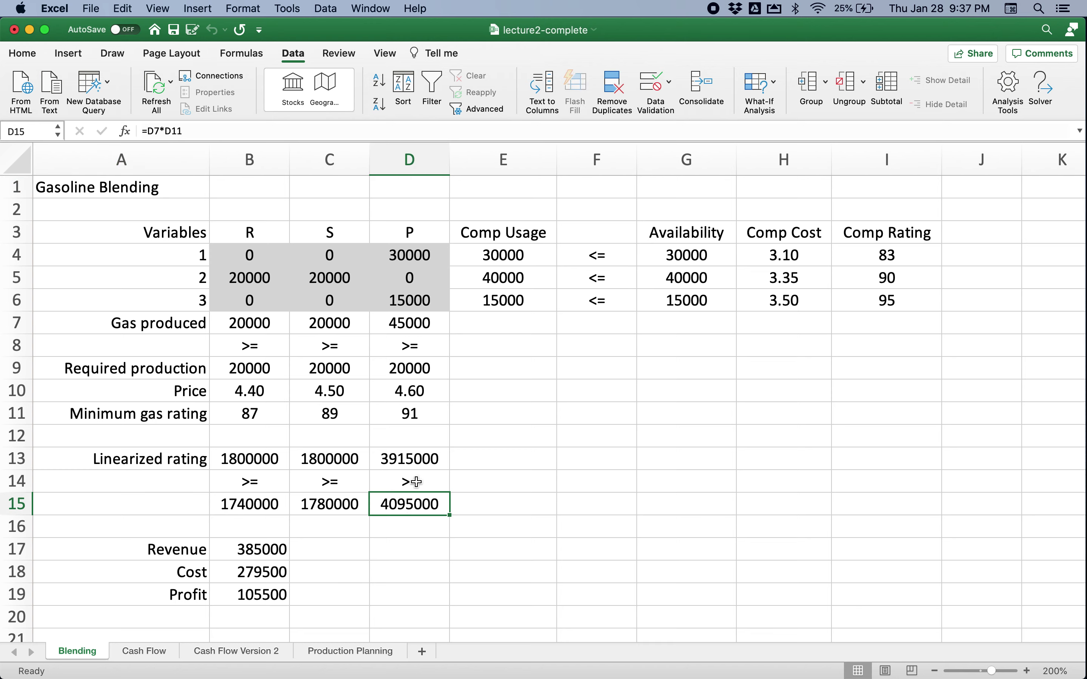
click(424, 460)
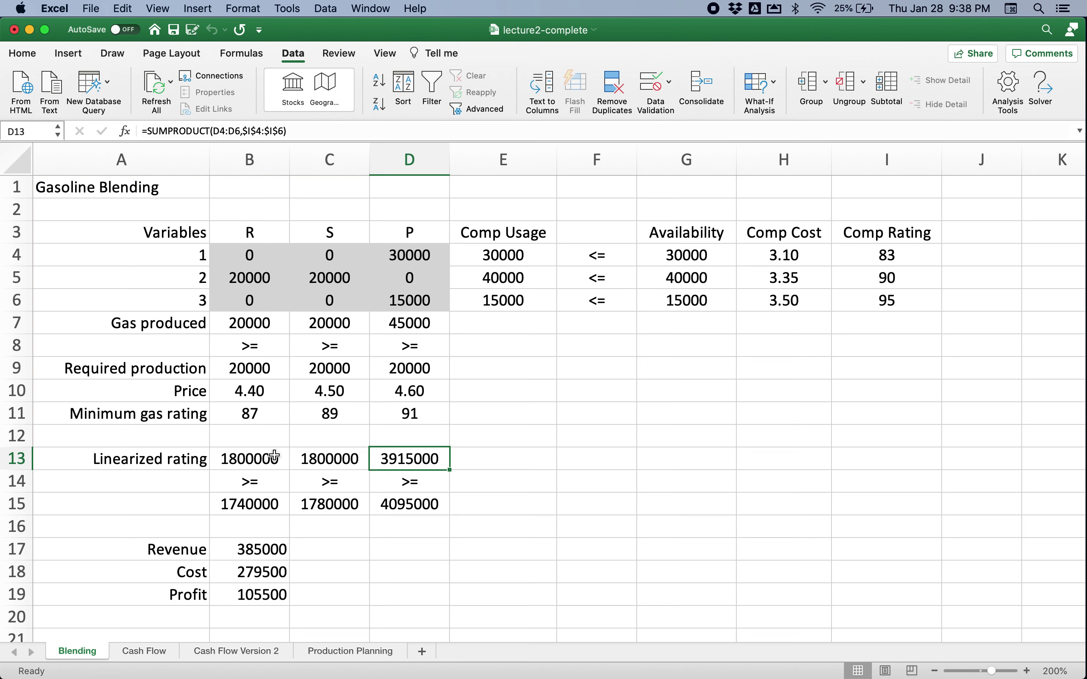
Step: Write the note 'X >= Y' in F13 and begin 'X - Y >= 0' in G13
click(580, 462)
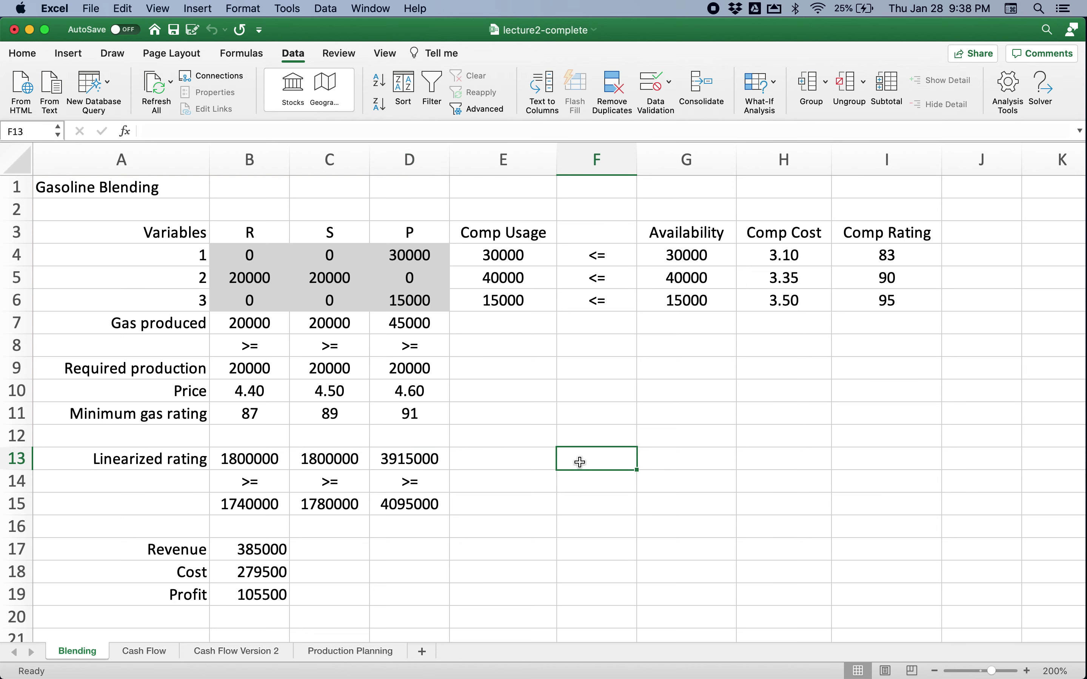
text(X )
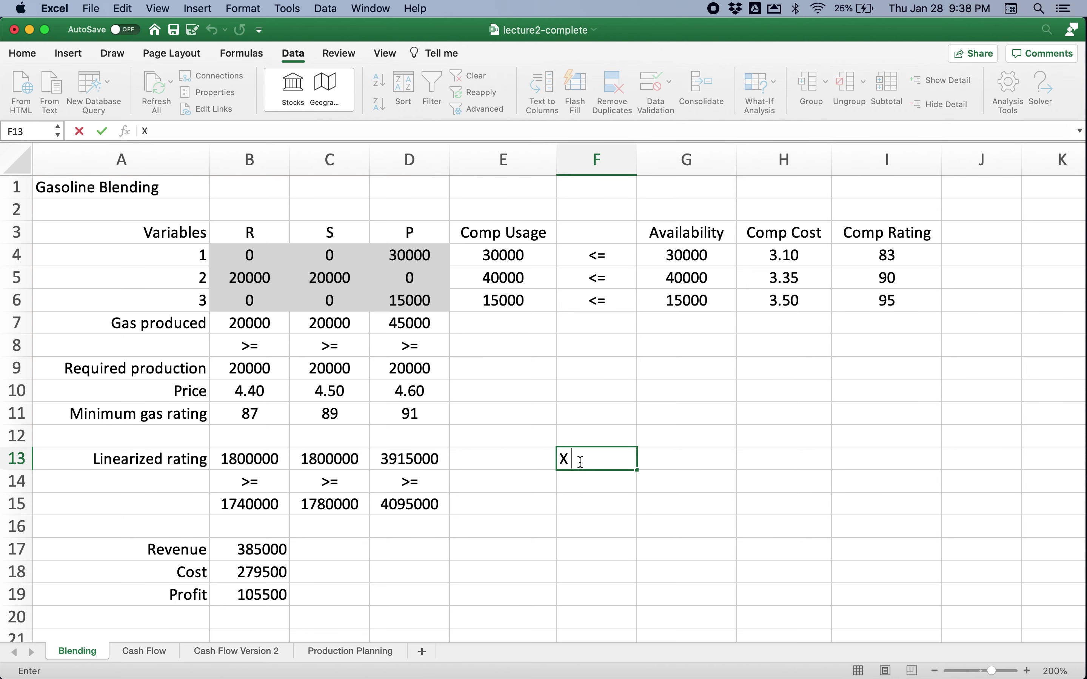
text(>= Y)
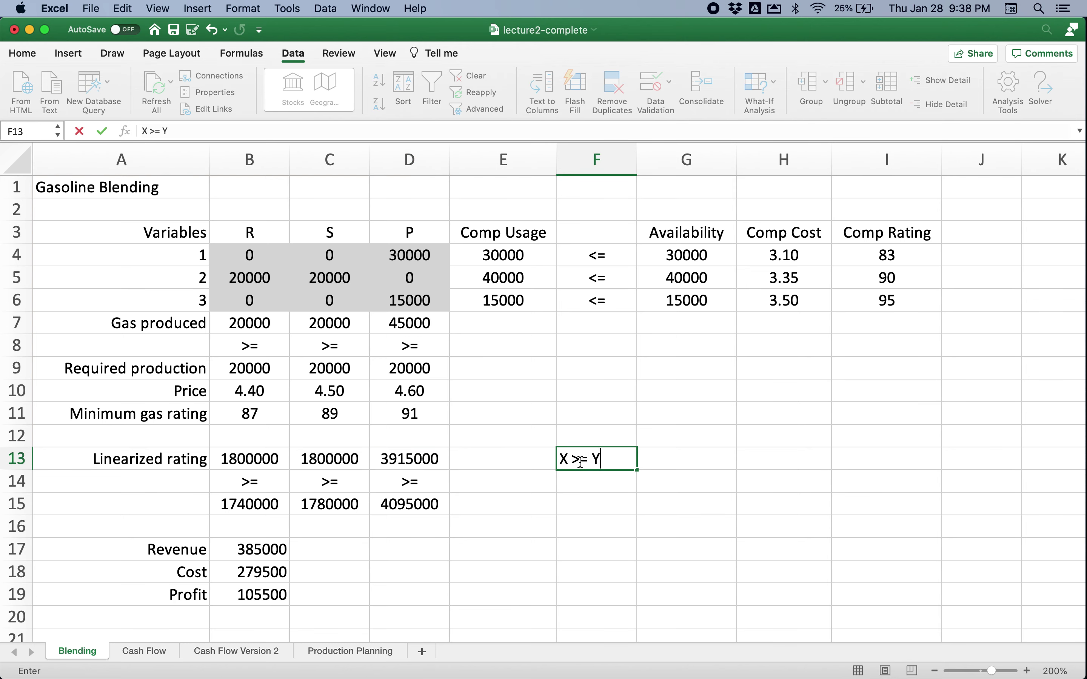
key(Tab)
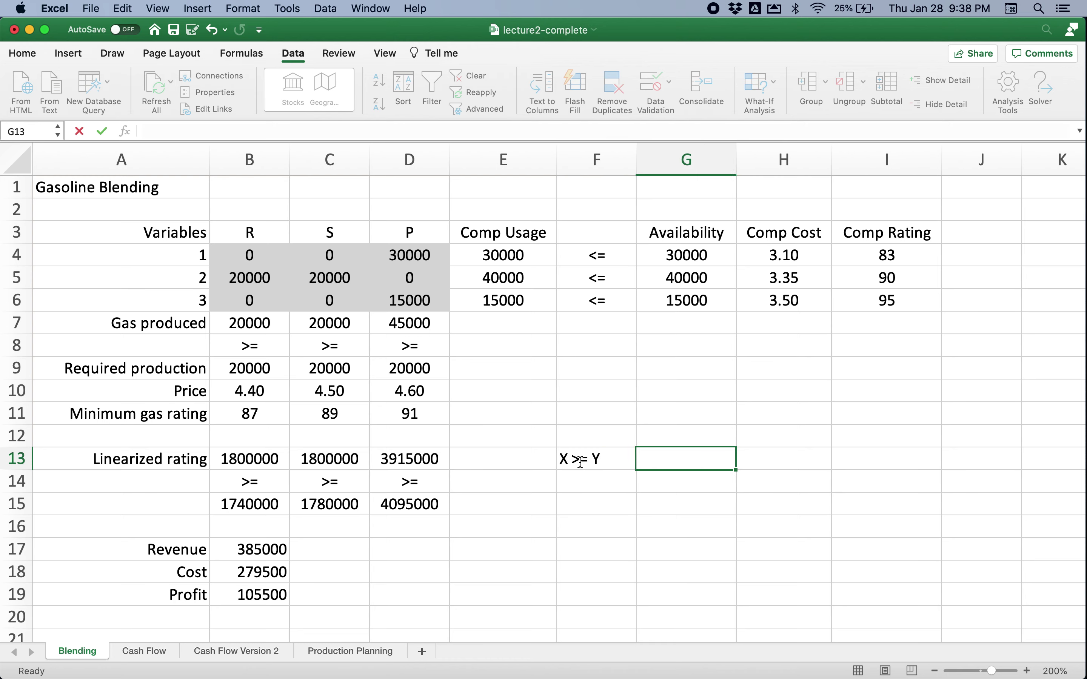
text(X - )
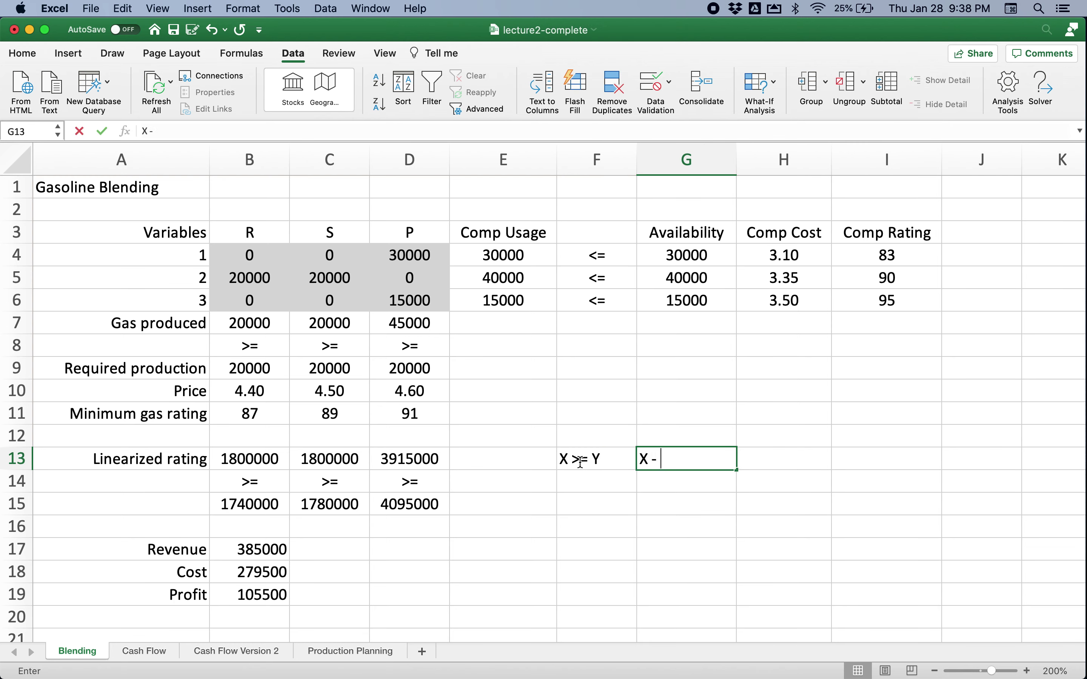
text(Y >= 0)
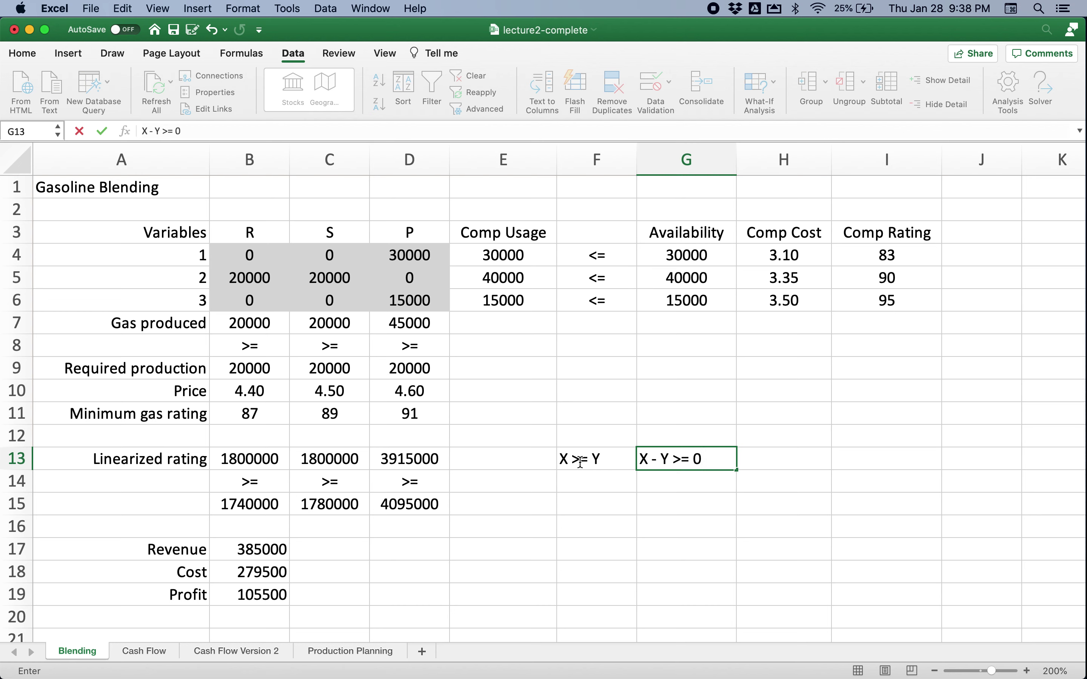
Step: Commit 'X - Y >= 0' in G13 and review the B15 required-rating formula
key(Return)
key(Left)
key(Left)
key(Left)
key(Left)
key(Down)
key(F2)
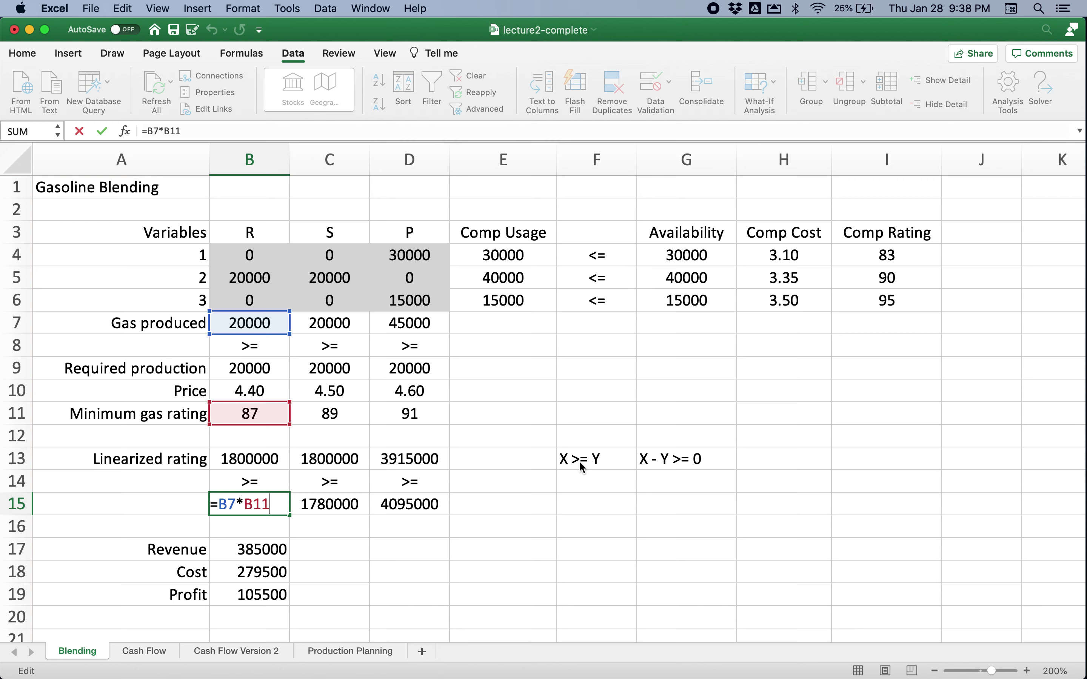
key(Return)
key(Up)
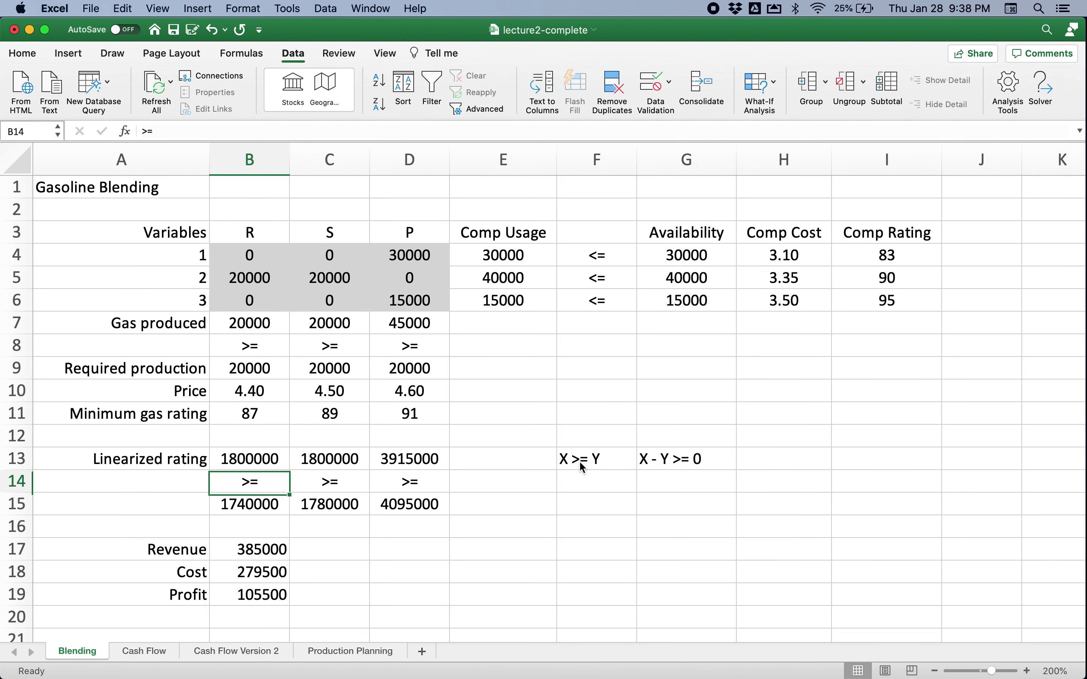
key(Up)
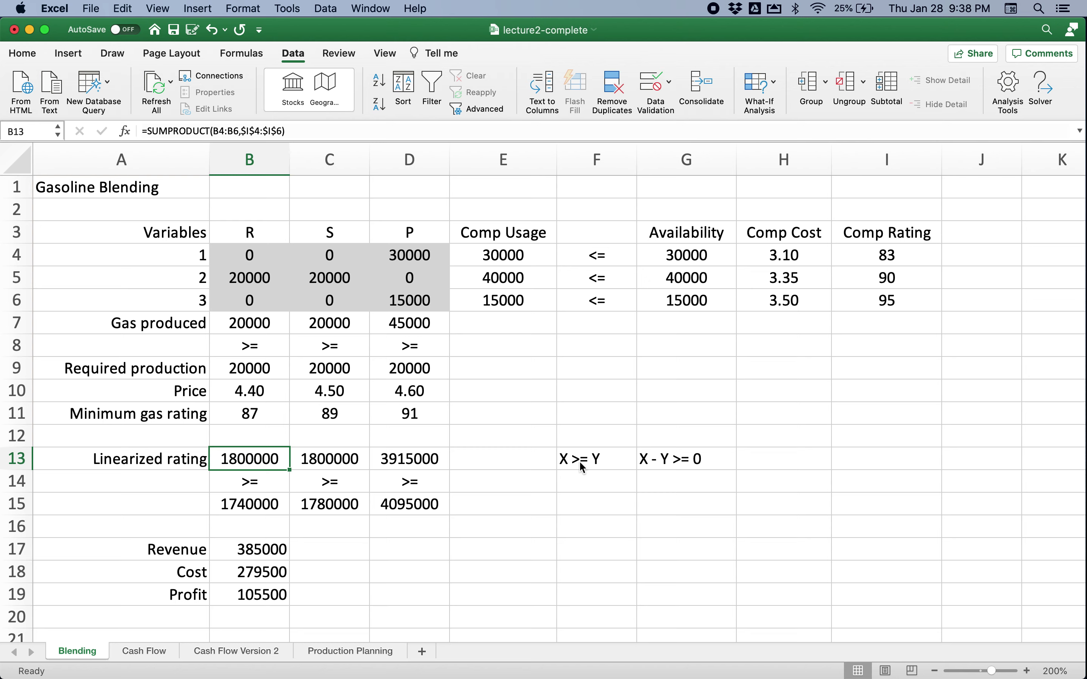
Step: Change B13 to =SUMPRODUCT(B4:B6,$I$4:$I$6)-B7*B11, which now shows 60000
key(F2)
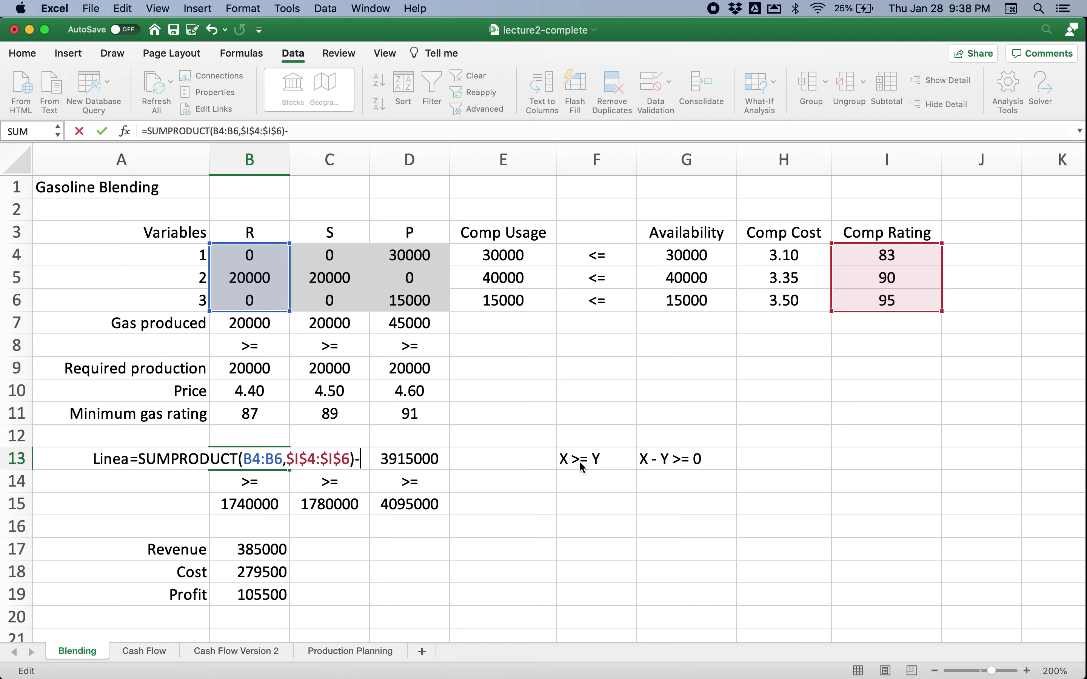
text(-d7)
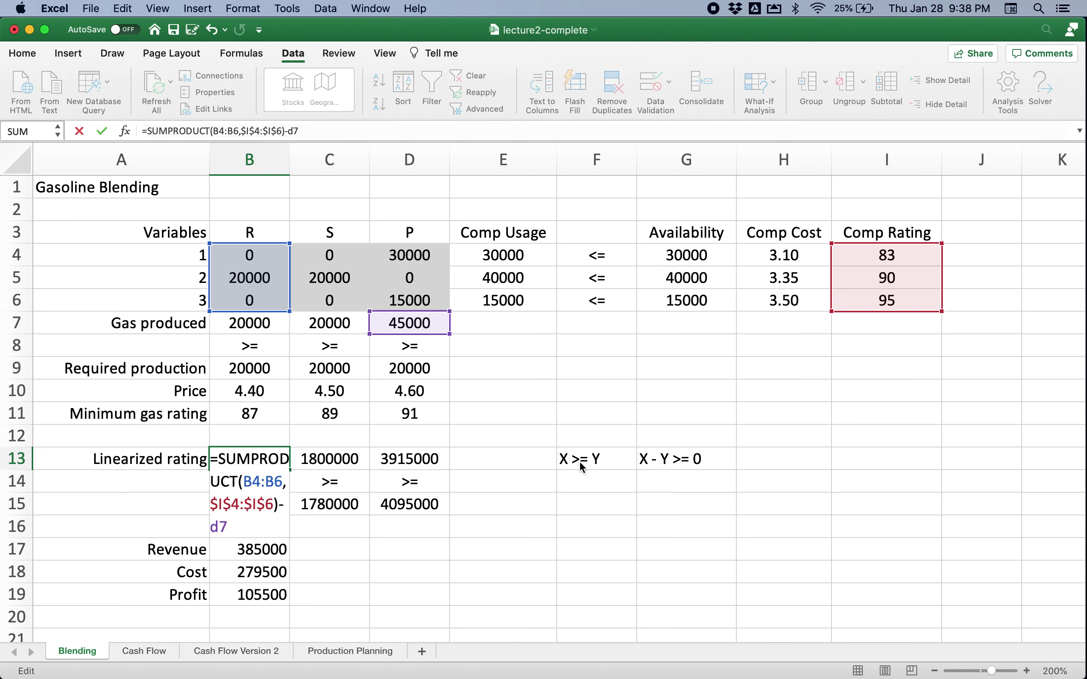
key(BackSpace)
key(BackSpace)
text(b7*b11)
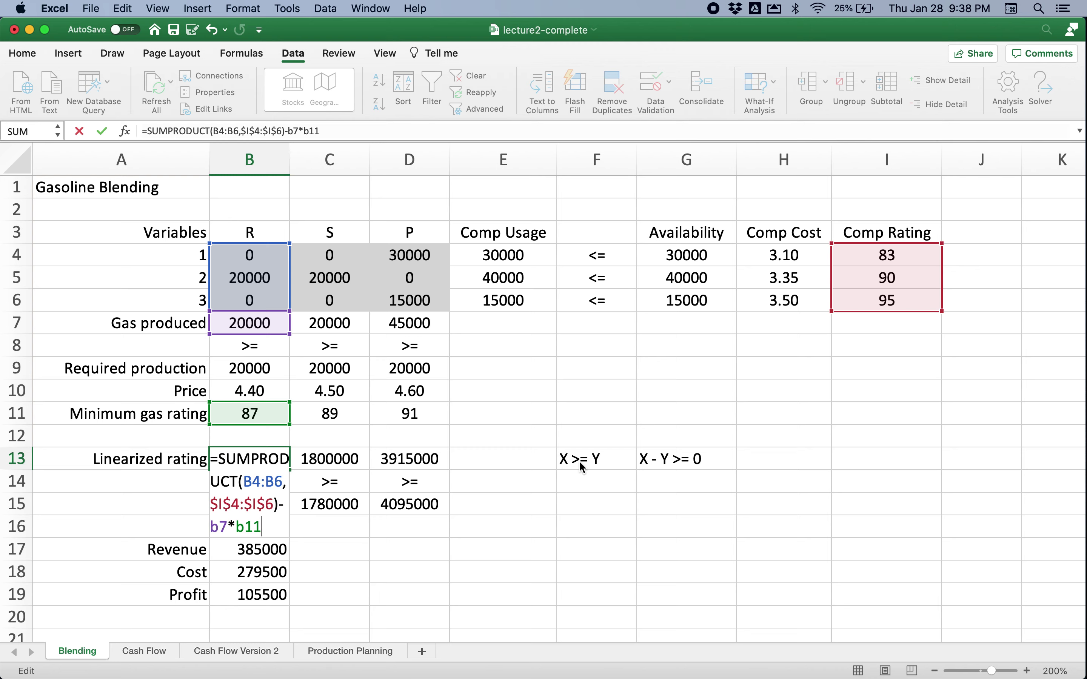
key(Return)
key(Up)
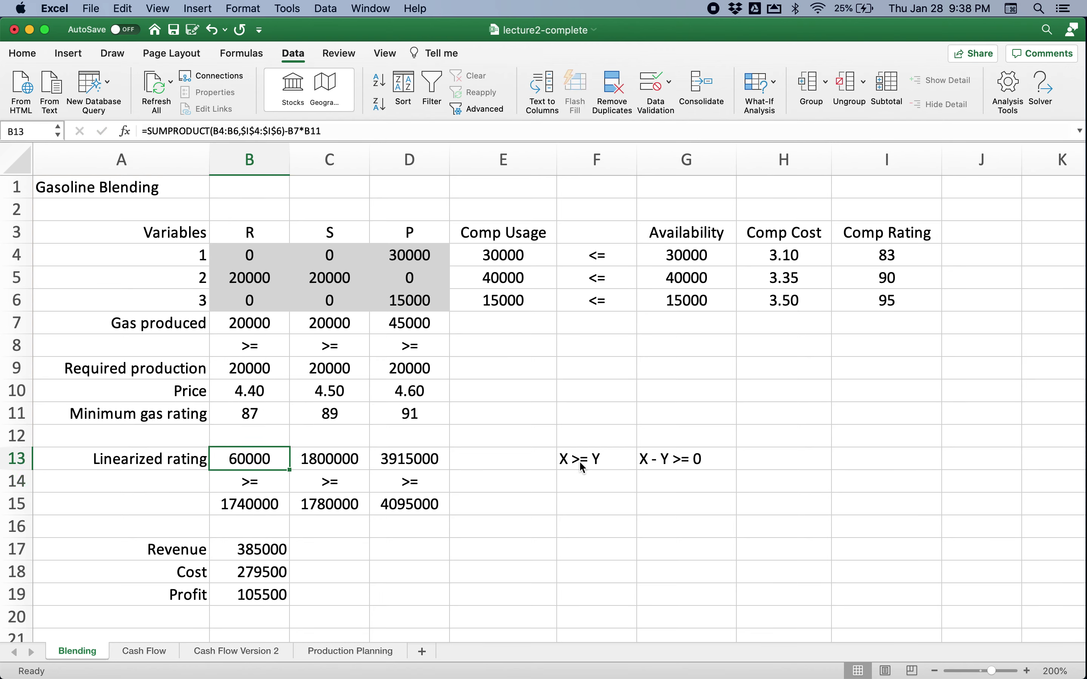
key(F2)
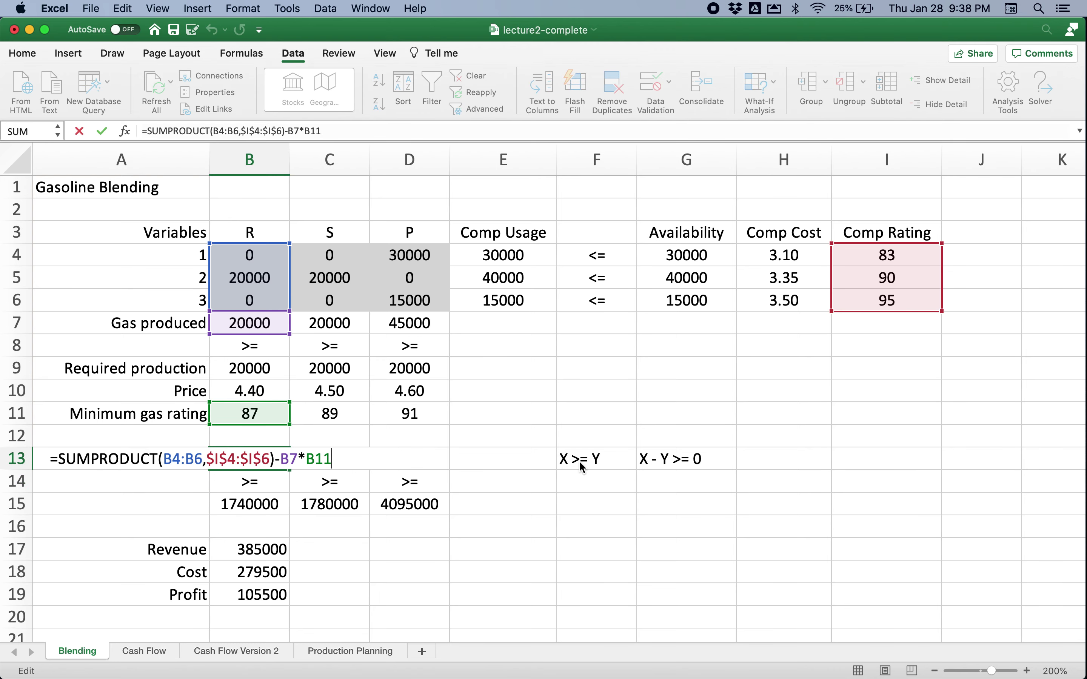
key(Escape)
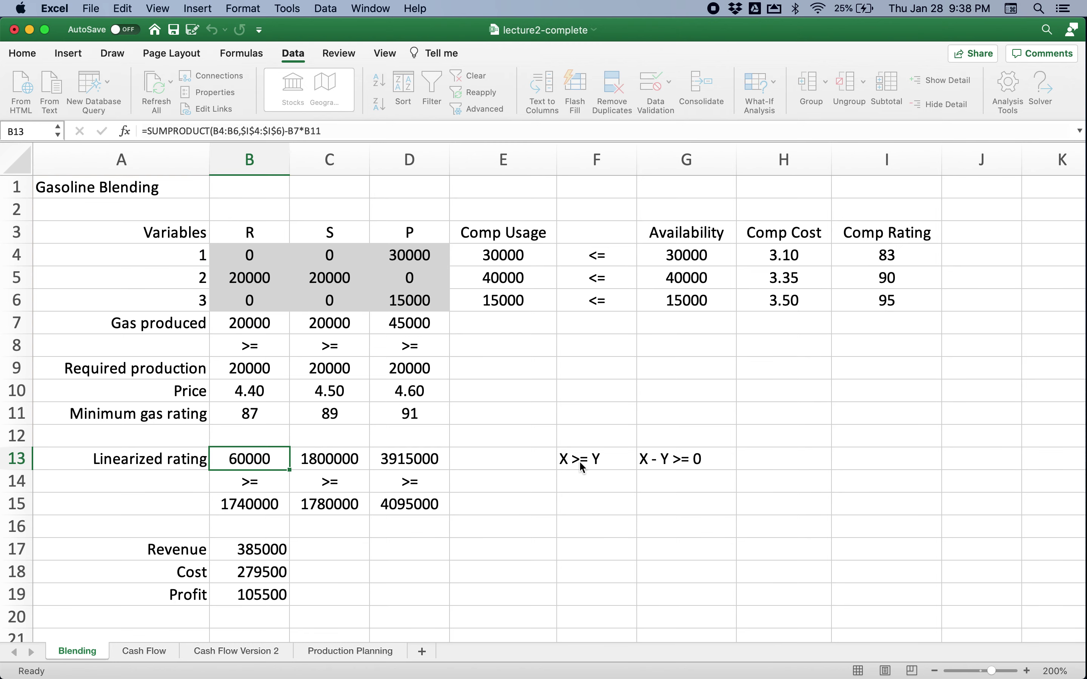
Step: Replace the B15 required-rating formula with 0
key(Down)
key(Down)
key(F2)
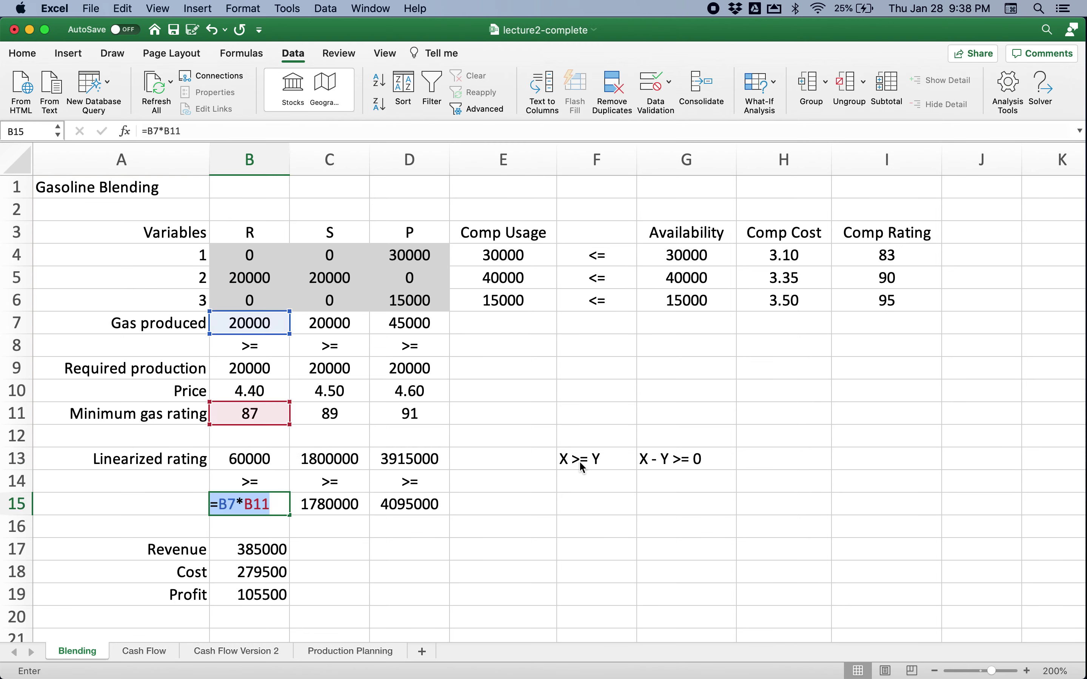
key(Escape)
text(0)
key(Return)
click(624, 463)
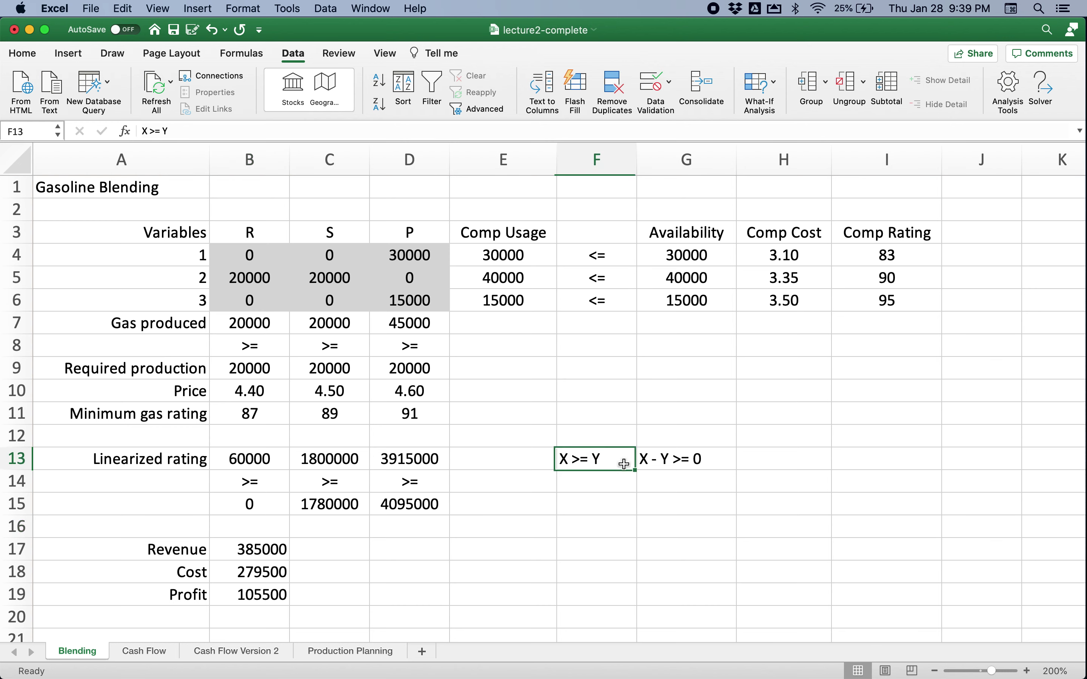
Step: Enter 0 as the right-hand side in C15 and D15
key(Right)
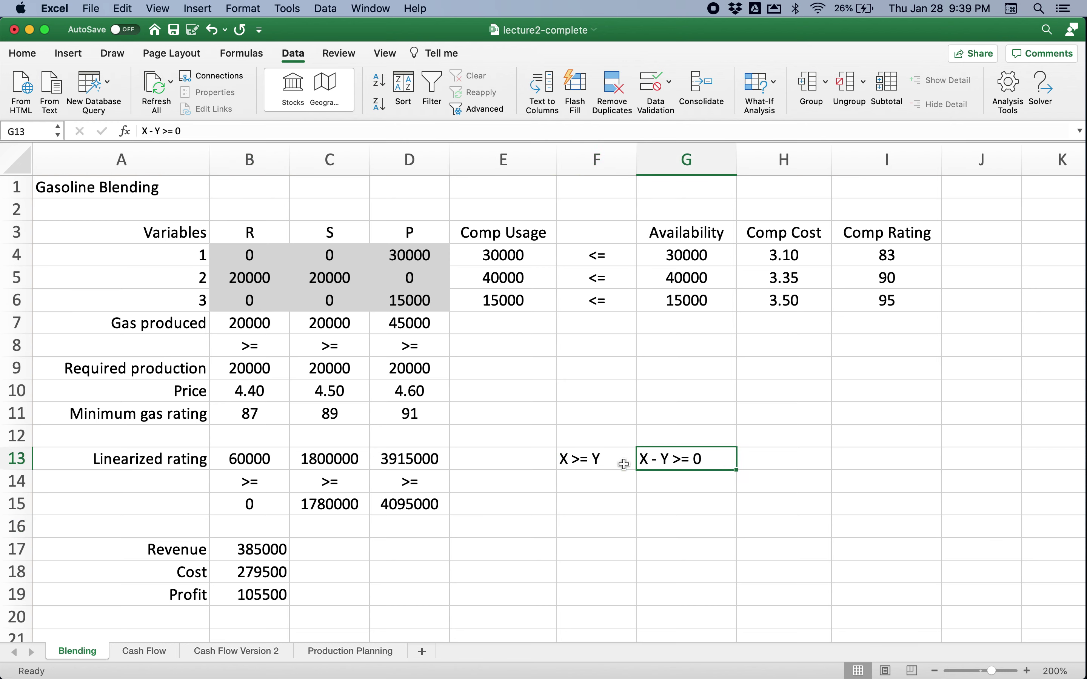
key(Left)
key(Left)
key(Left)
key(Left)
key(Left)
key(Down)
key(Down)
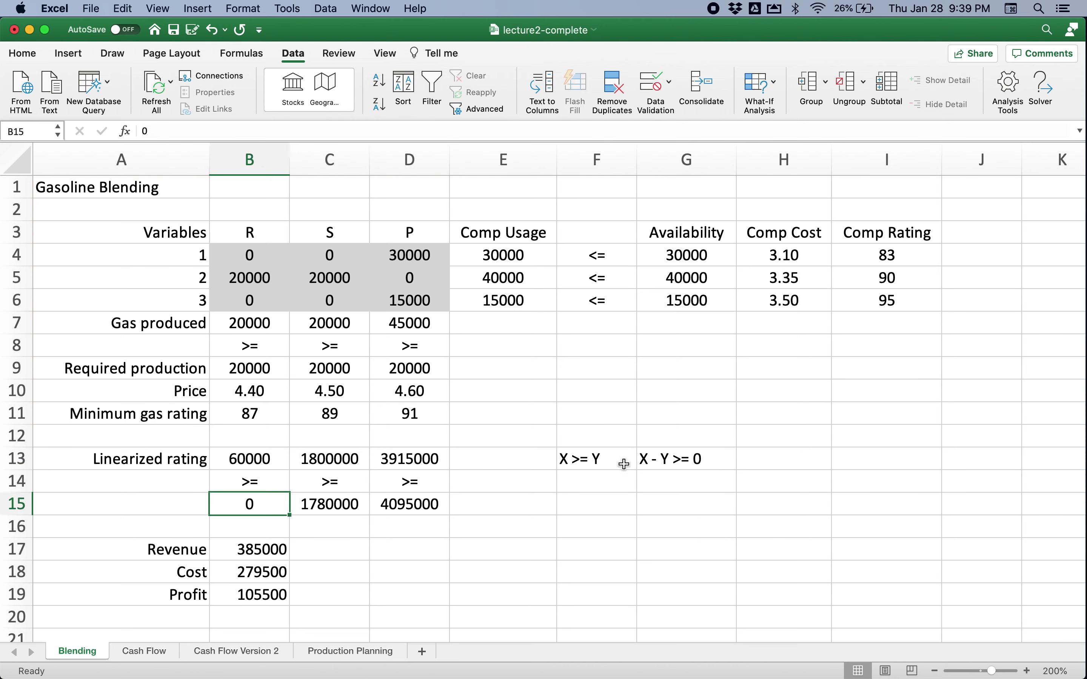
key(Right)
text(0)
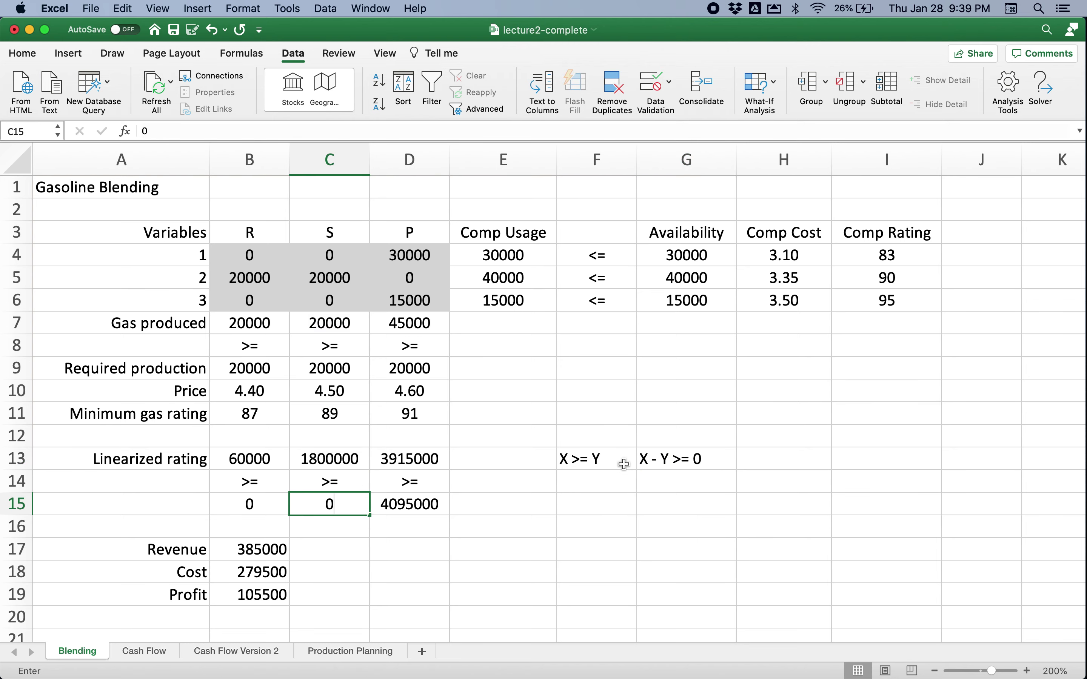
key(Return)
key(Up)
key(Right)
text(0)
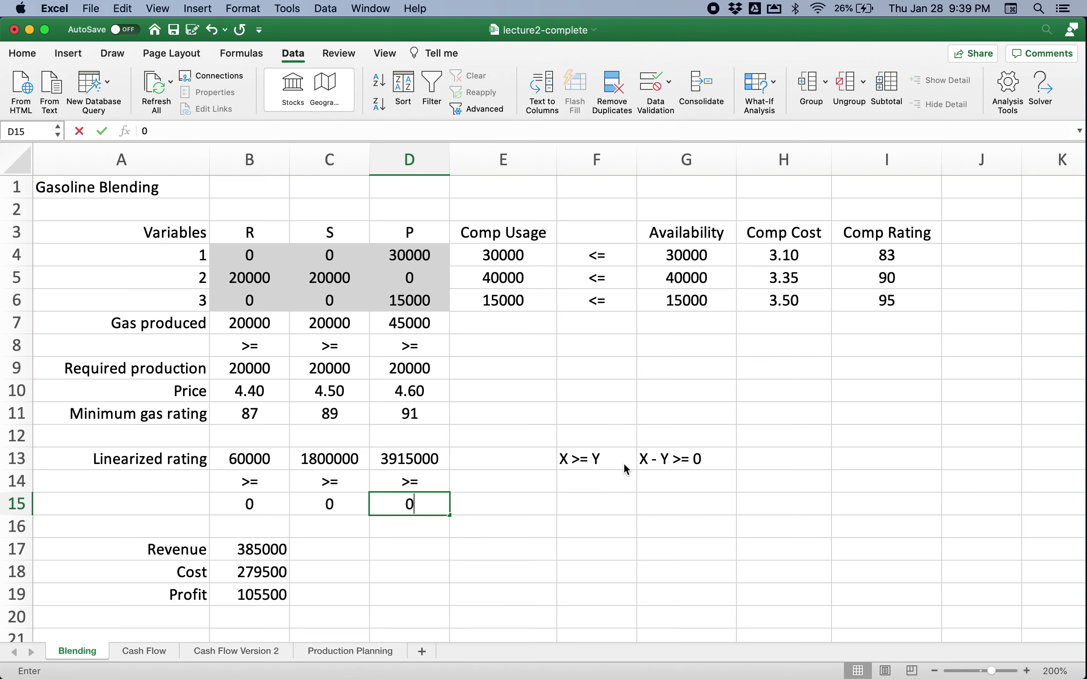
key(Return)
Step: Fill the B13 difference formula across to D13, giving 20000 and -180000
key(Up)
key(Up)
key(Up)
key(Left)
key(Left)
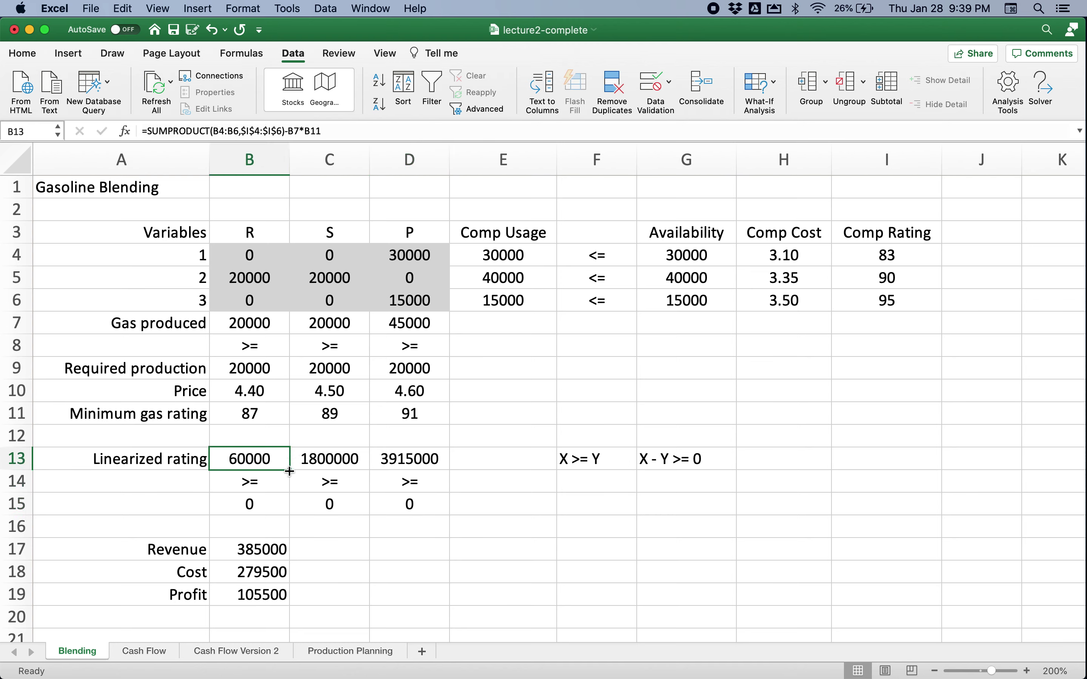
drag(289, 468, 422, 465)
click(423, 462)
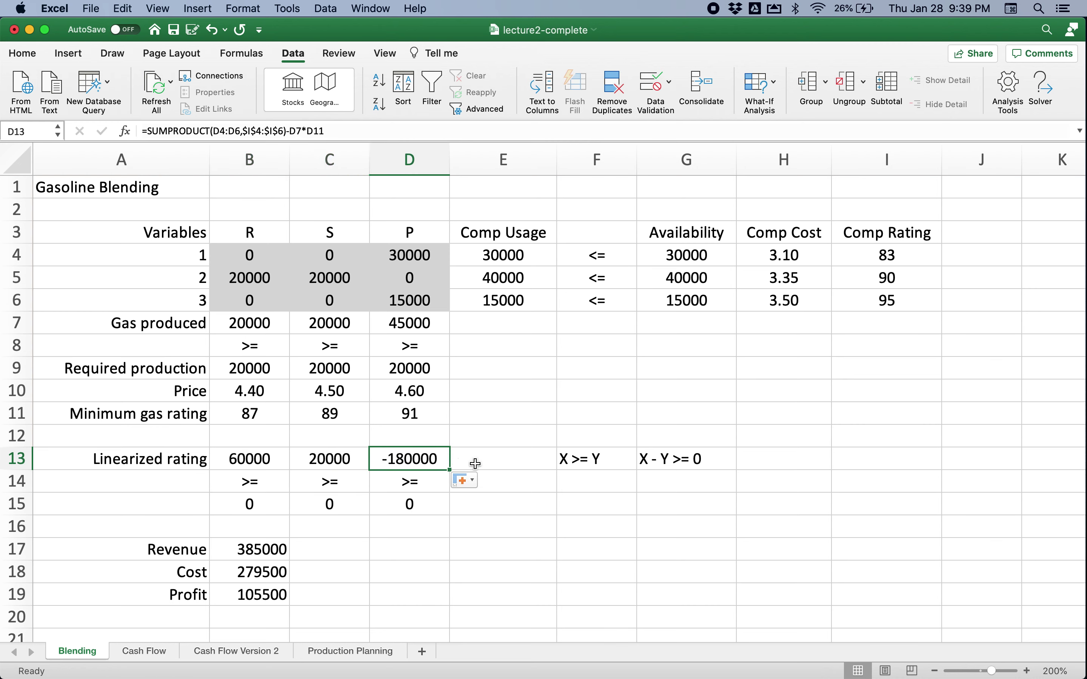
key(F2)
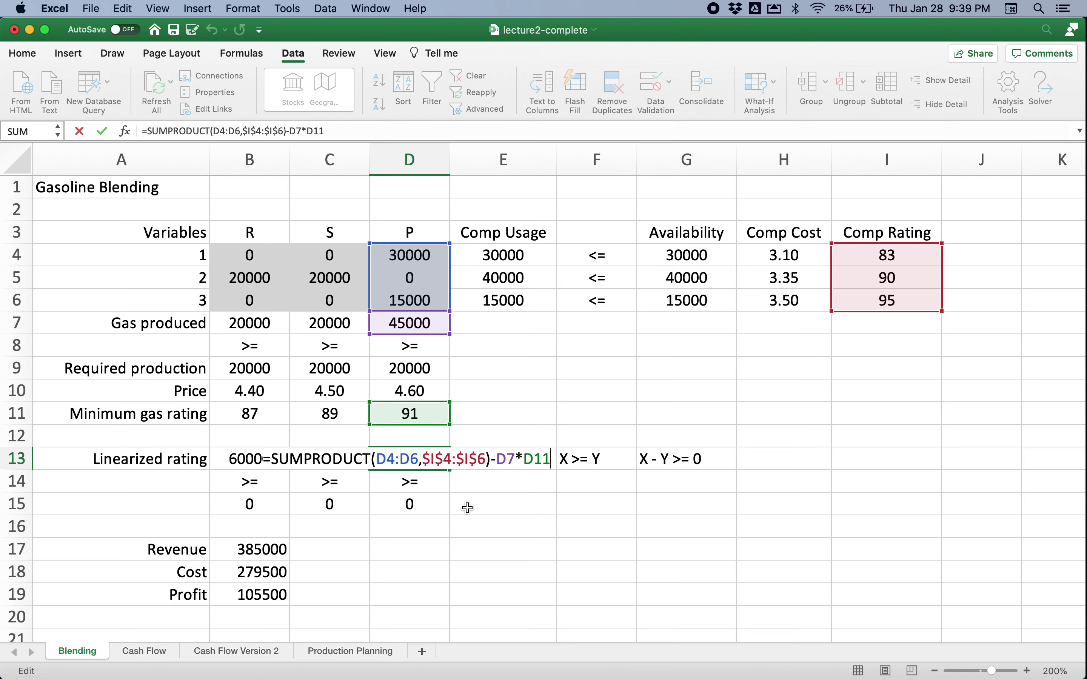
key(Return)
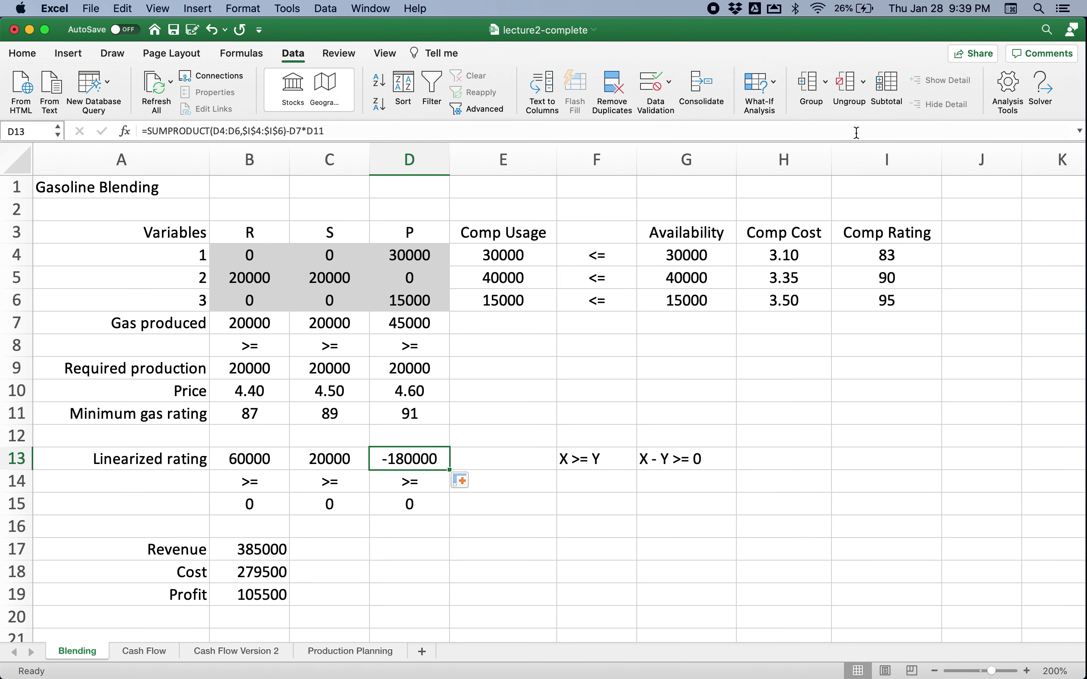
click(1043, 87)
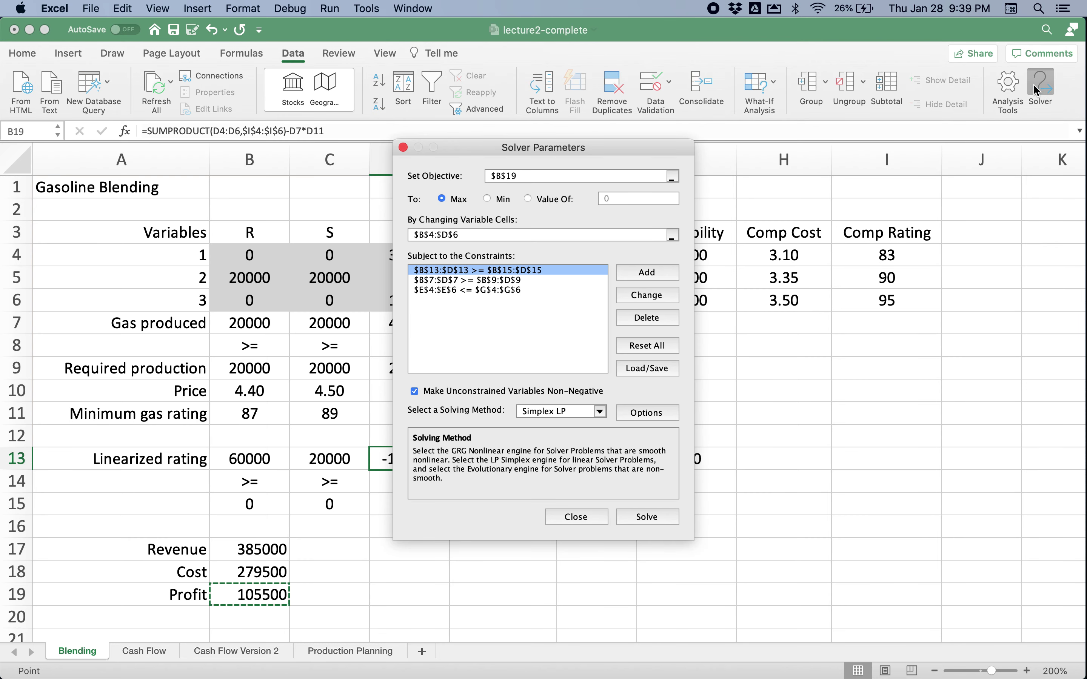
Step: Re-solve with the difference-form rating constraints, reaching revenue 380000 and profit 100500
drag(667, 154, 906, 235)
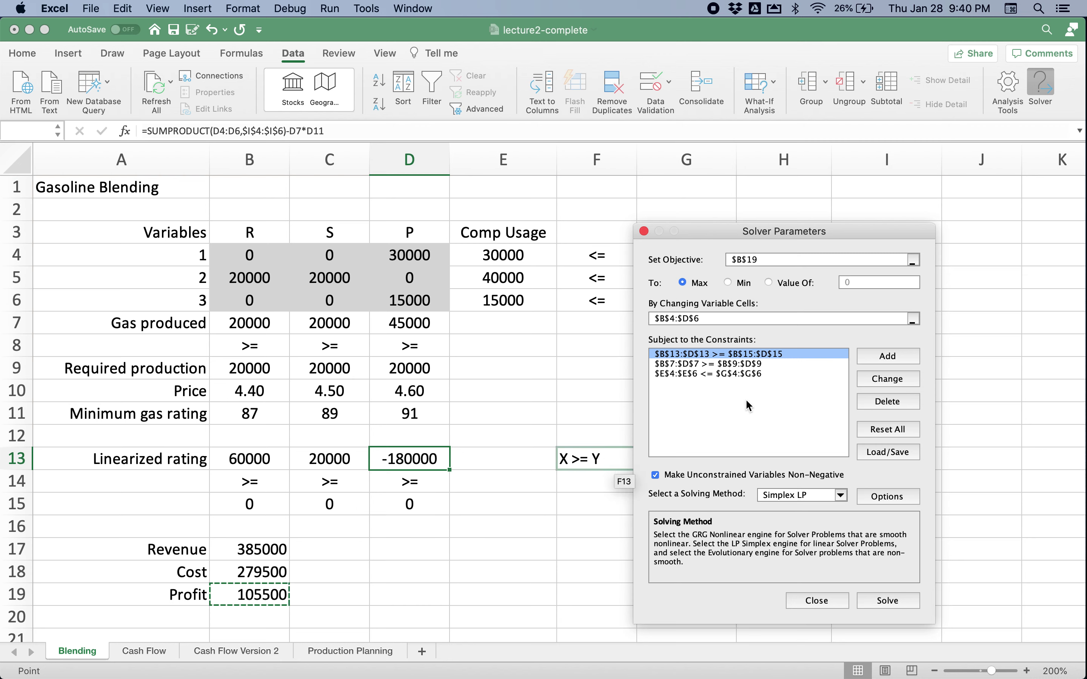
click(879, 601)
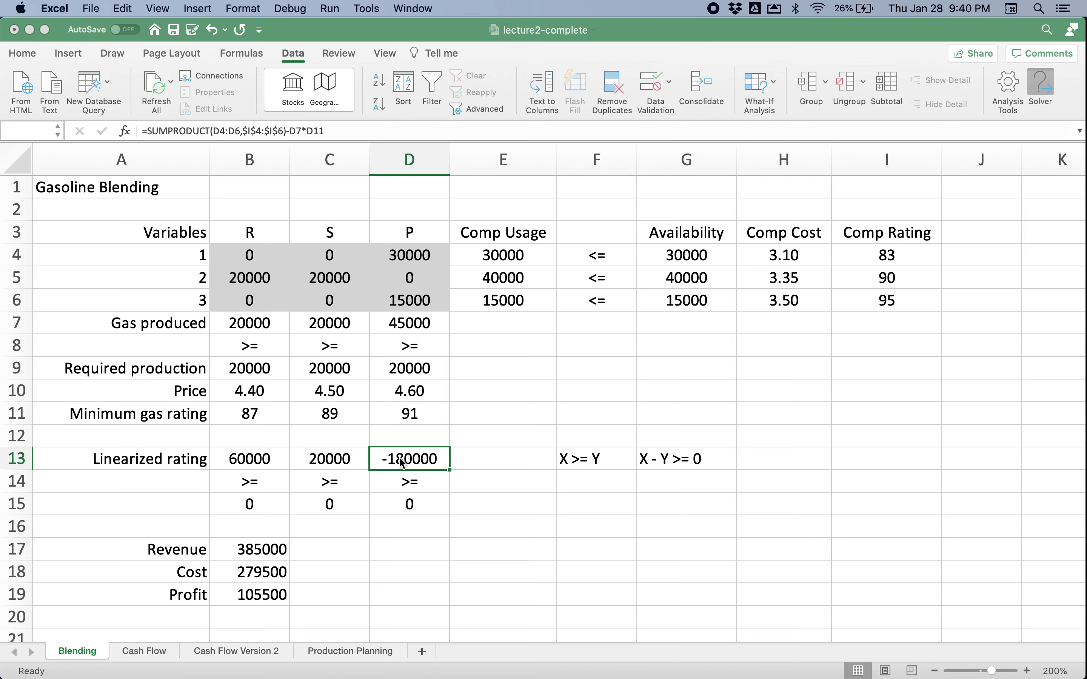
key(Return)
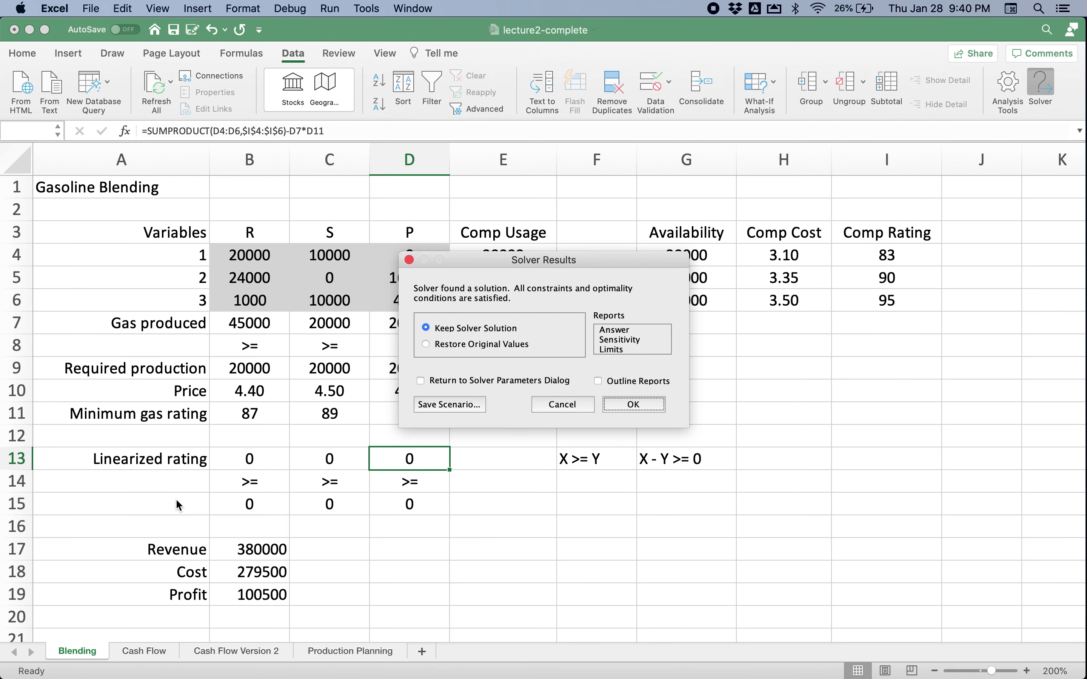
Step: Keep the new blend of 45000 R, 20000 S and 20000 P at profit 100500
click(636, 404)
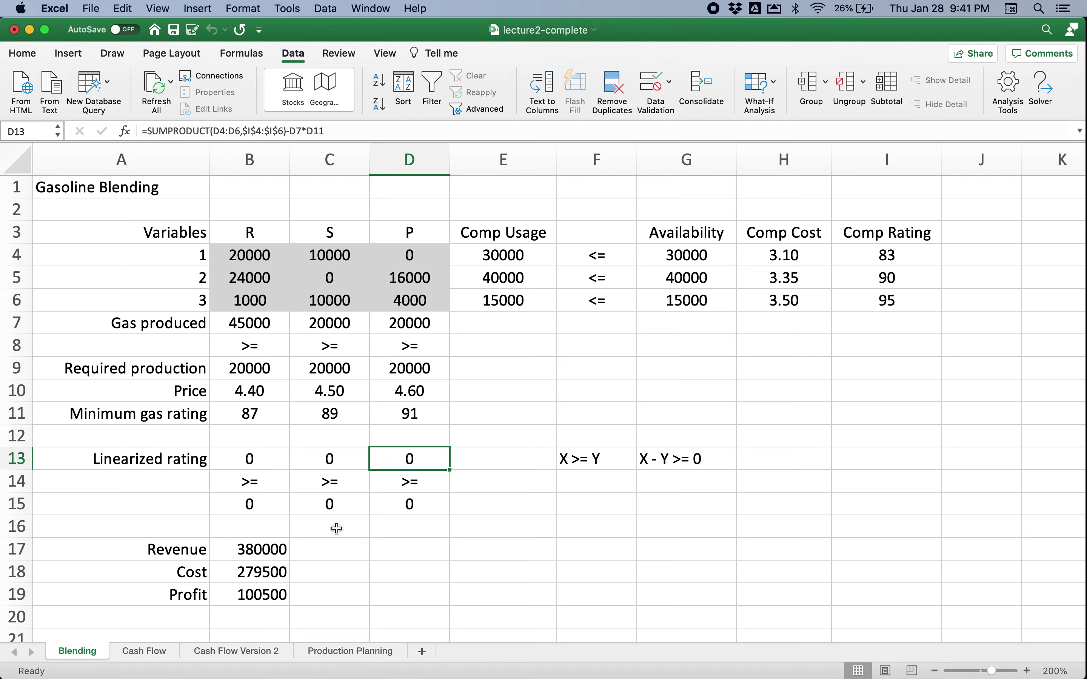
click(242, 595)
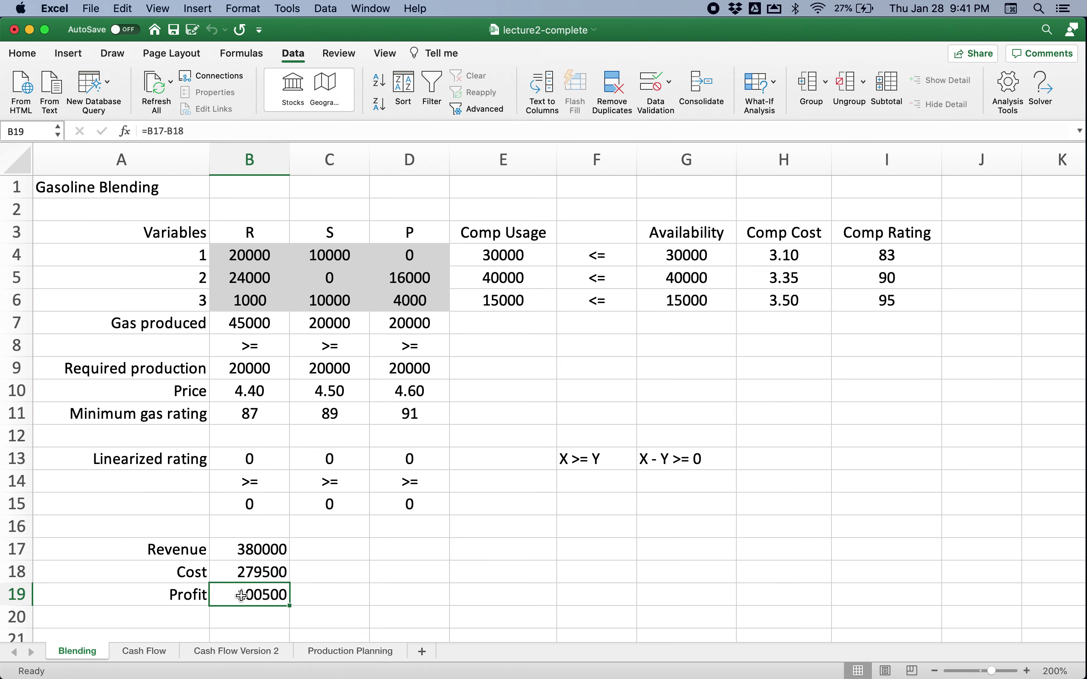